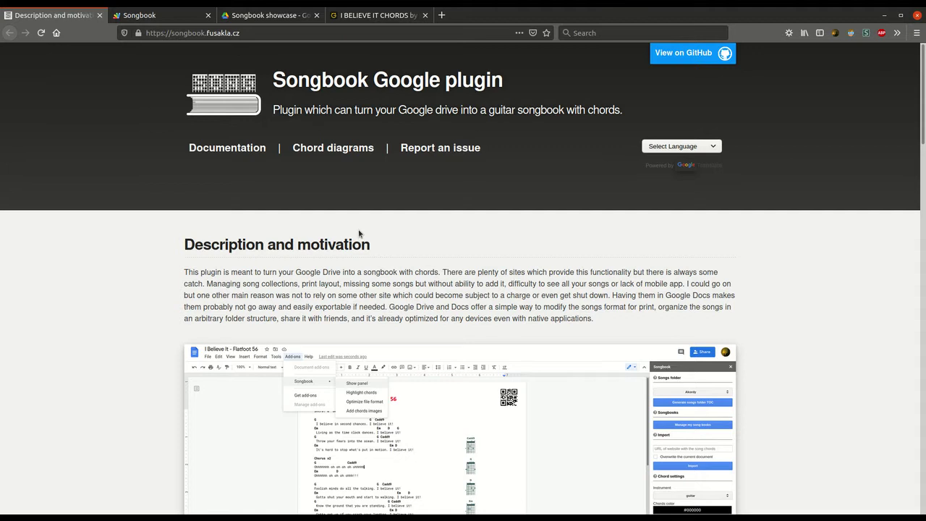
Look through the Songbook plugin's homepage from the description and motivation down to the footer
scroll(391, 224, "down", 3)
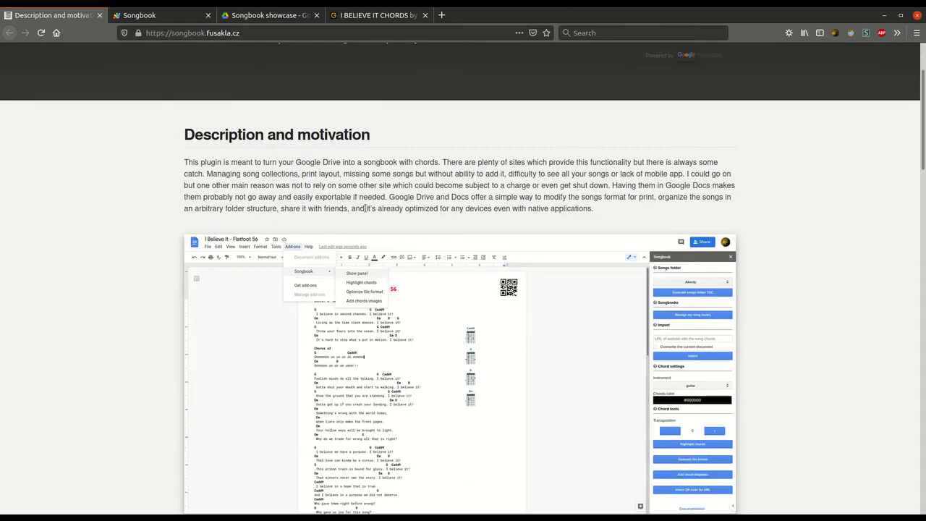
scroll(365, 211, "up", 3)
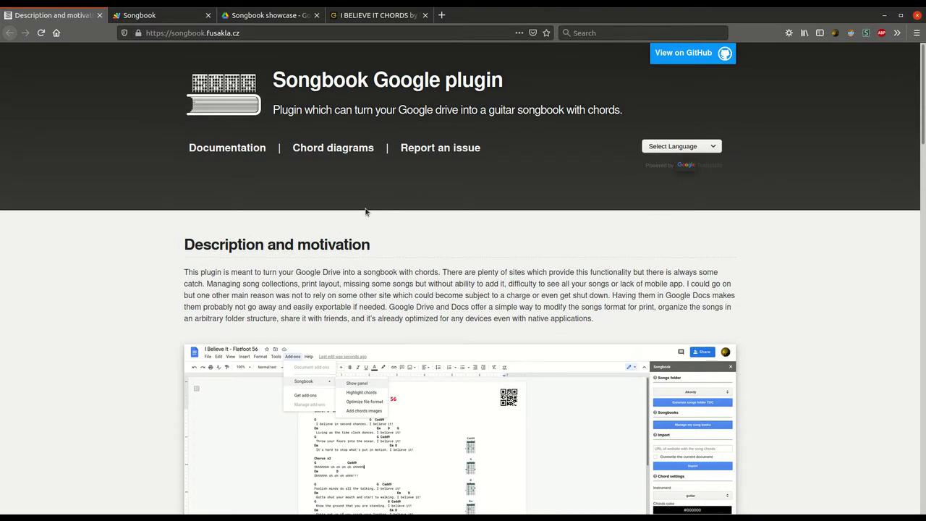
scroll(371, 221, "down", 1)
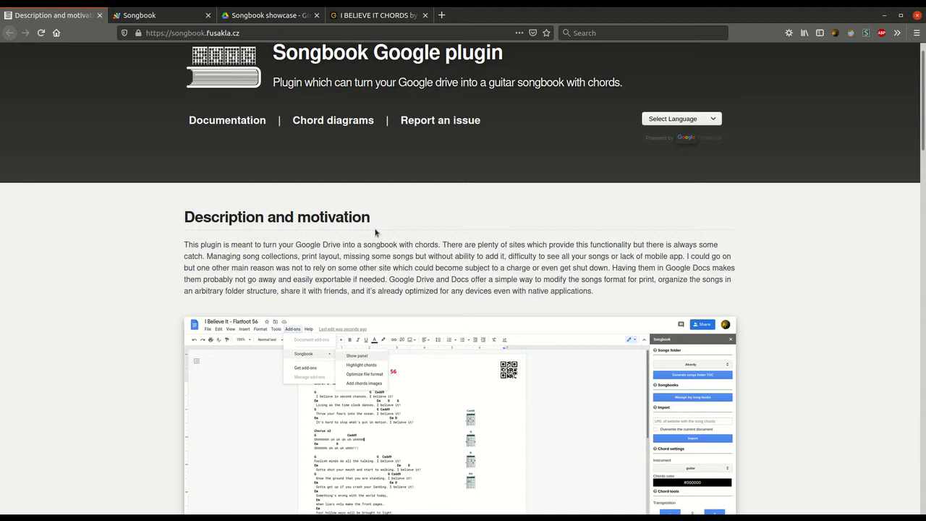
scroll(375, 233, "up", 1)
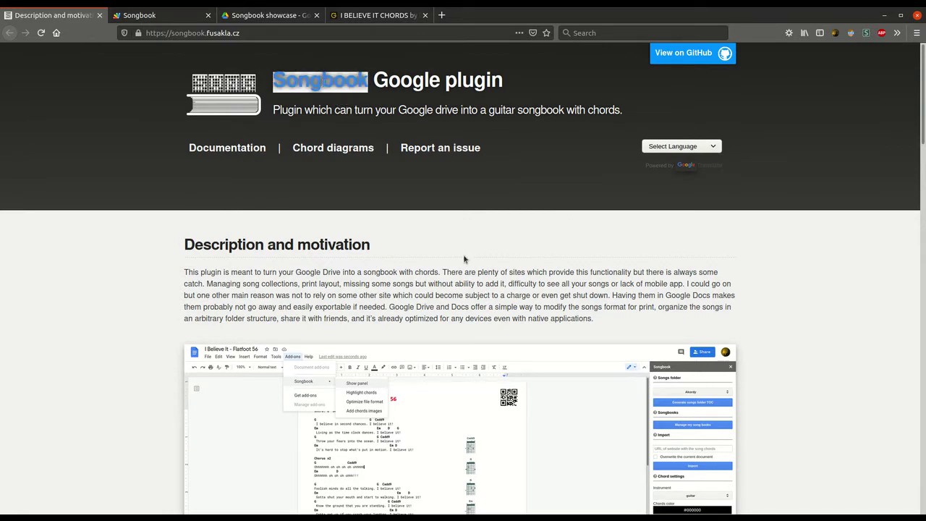
scroll(449, 248, "down", 3)
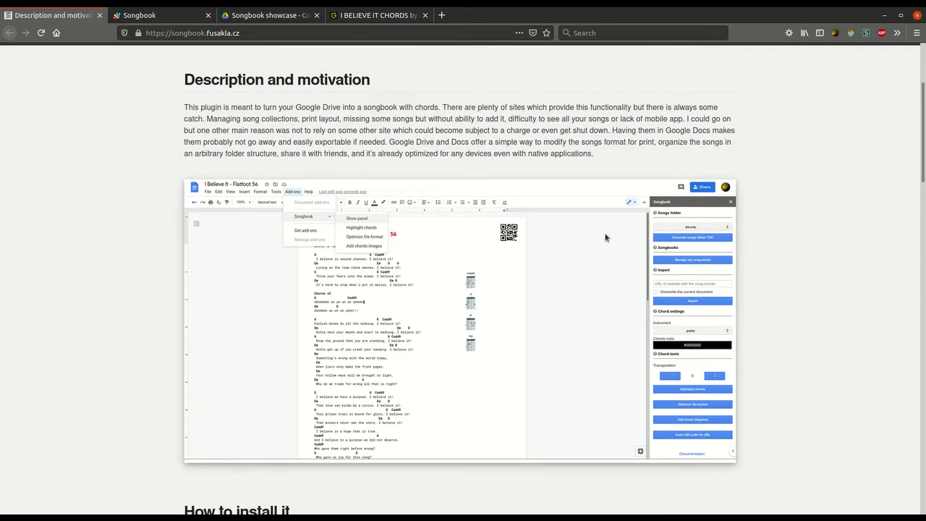
scroll(610, 239, "down", 3)
scroll(746, 249, "down", 15)
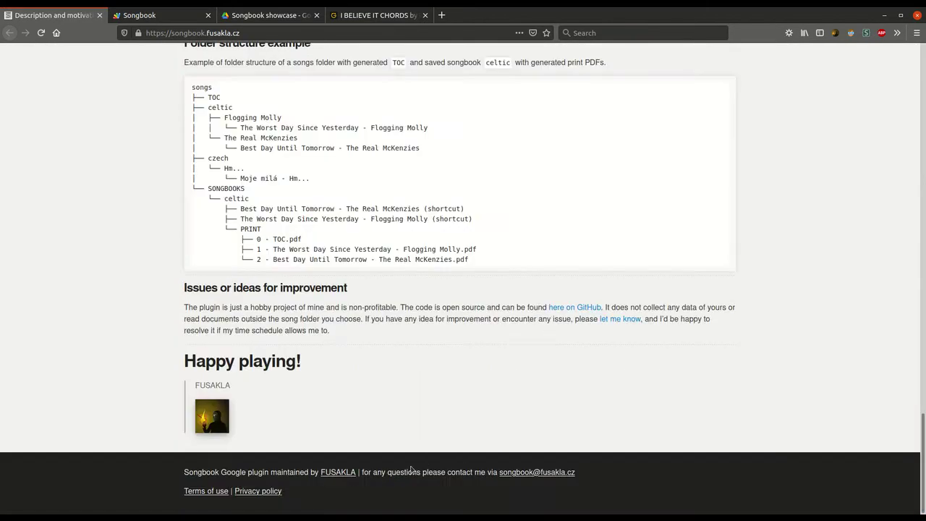
View the plugin's terms of service and privacy policy page and return to the documentation page
left_click(273, 491)
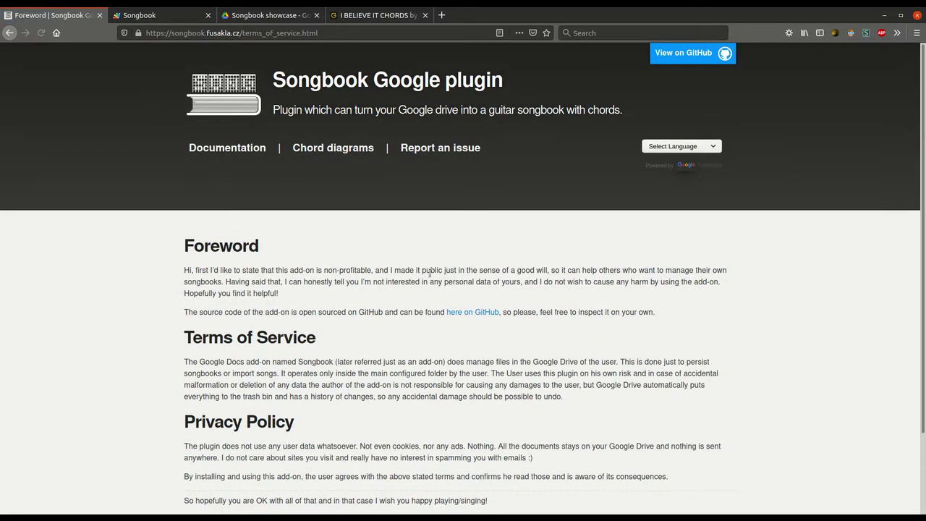
scroll(430, 273, "down", 3)
scroll(433, 271, "up", 3)
left_click(215, 152)
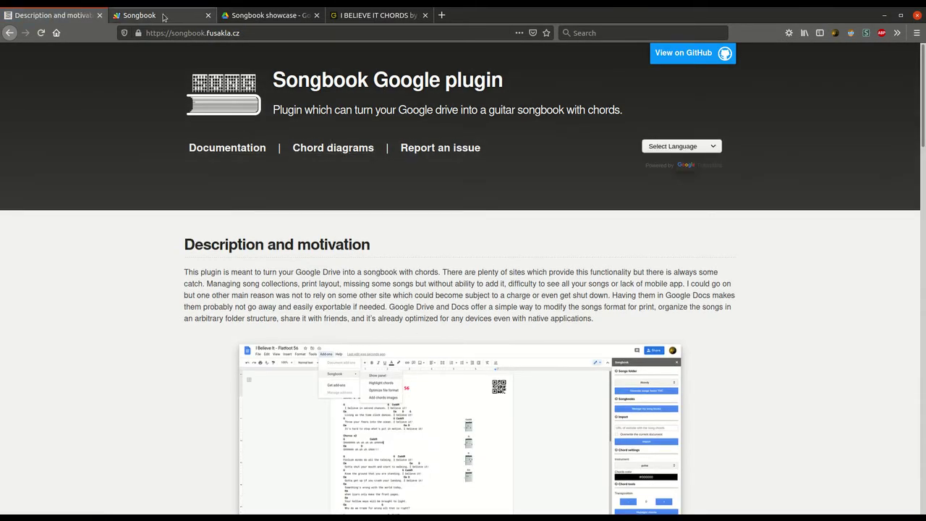
Run the saved add-on test from the Songbook Apps Script project, using the latest code on the Song document
left_click(164, 17)
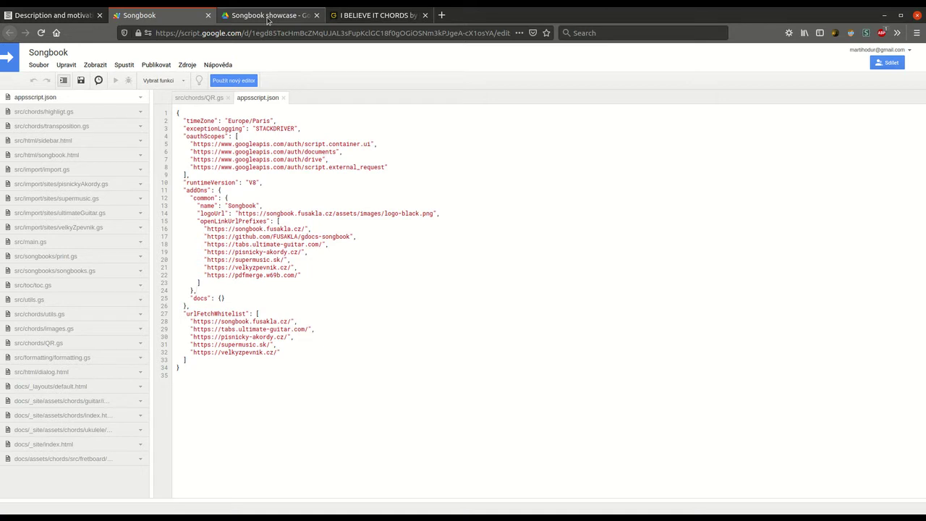
left_click(267, 16)
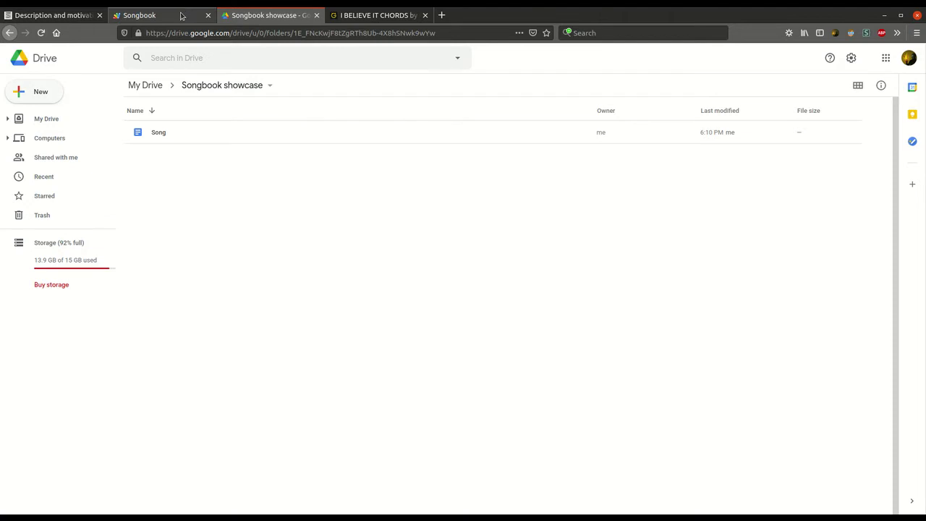
left_click(182, 15)
left_click(124, 64)
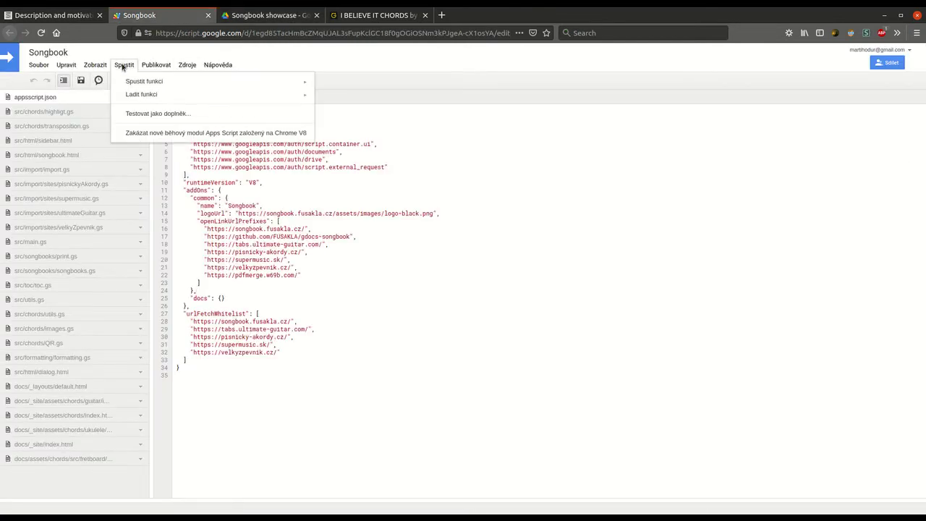
left_click(209, 114)
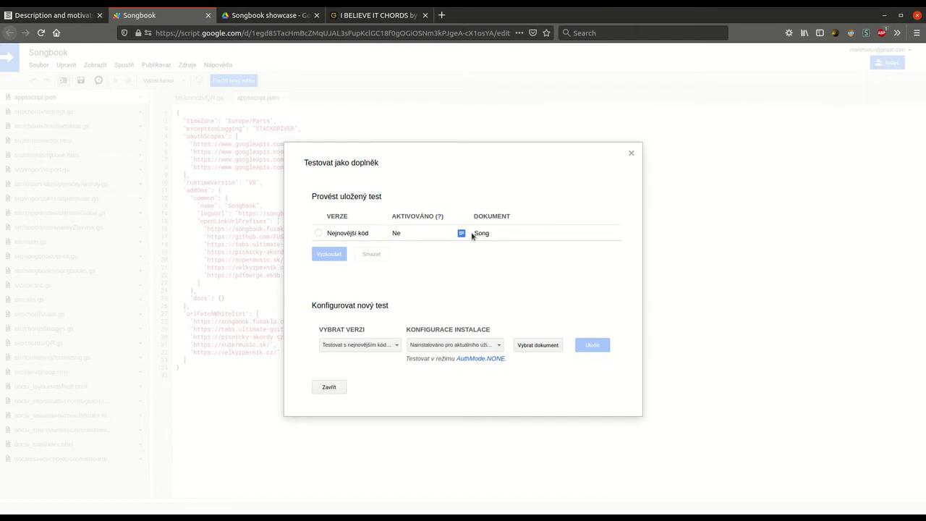
left_click(348, 237)
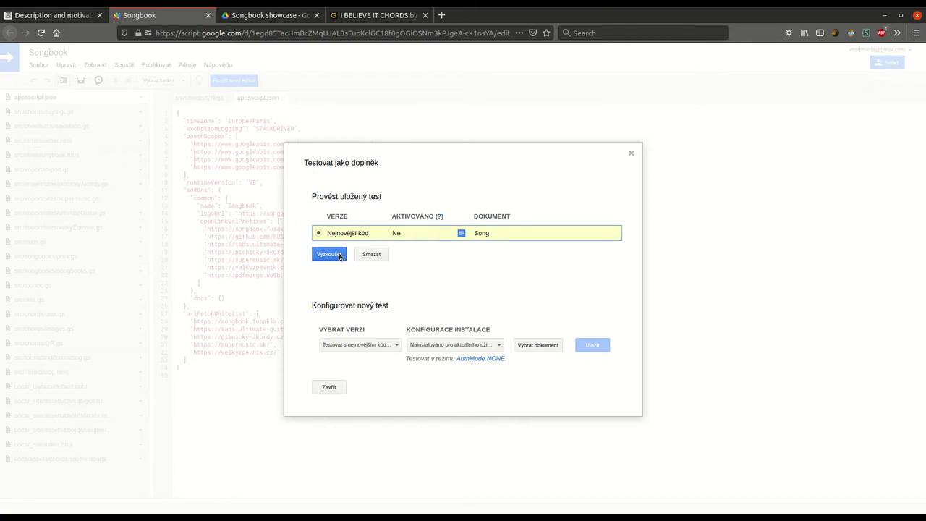
left_click(329, 254)
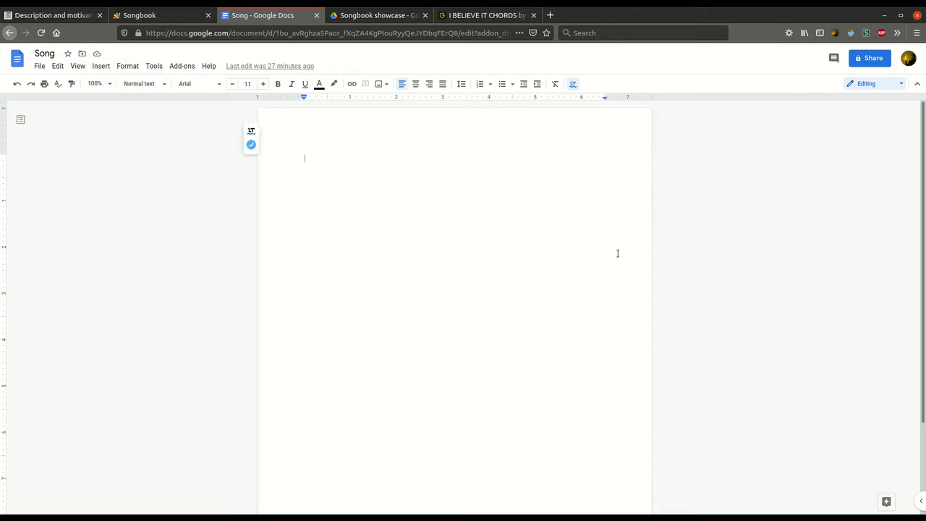
Show the Songbook add-on's panel in the Song document and continue to its authorization
left_click(180, 66)
mouse_move(221, 109)
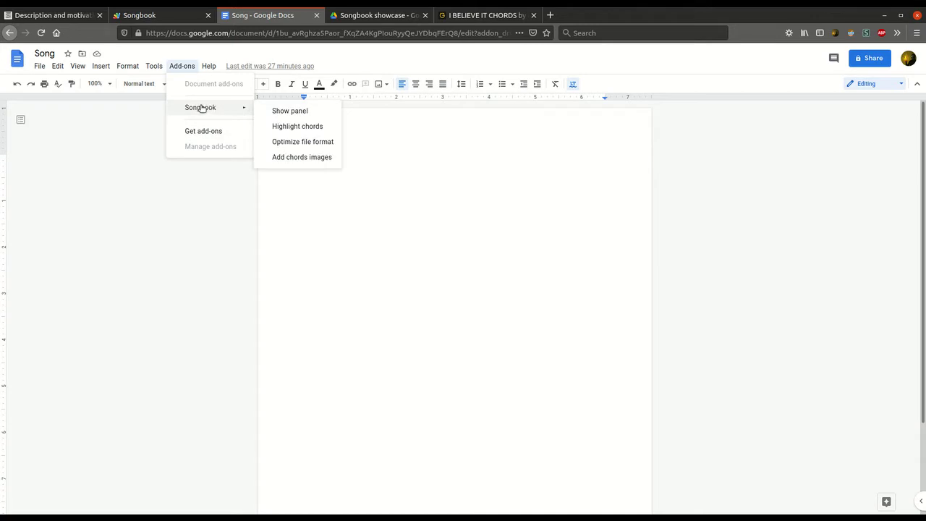
left_click(316, 113)
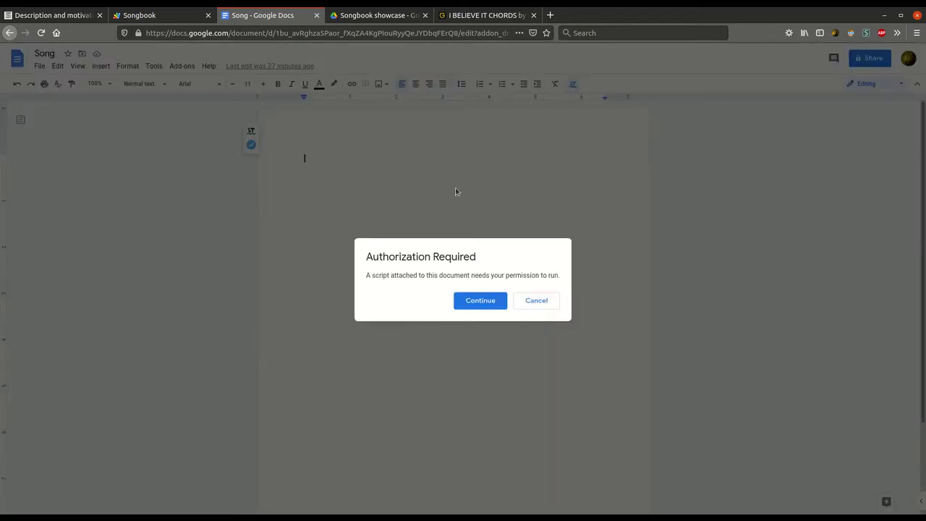
left_click(487, 303)
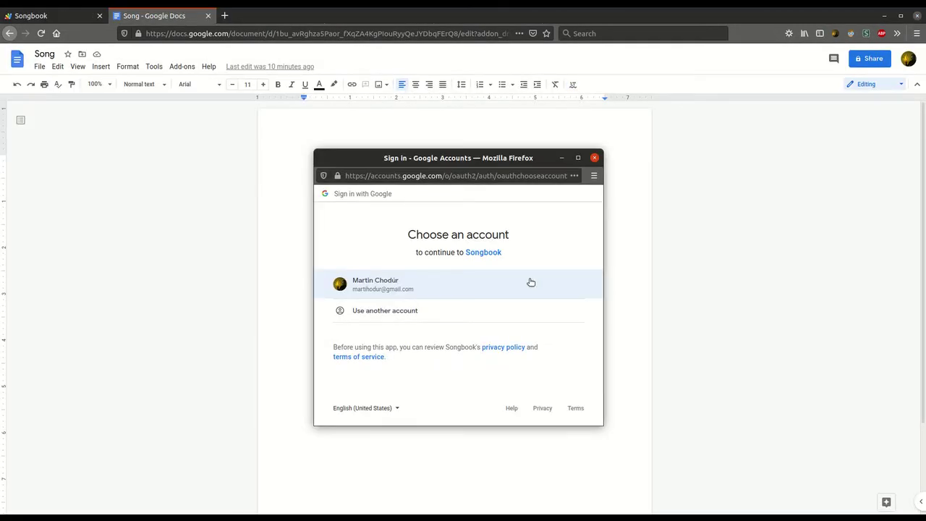
Reposition and widen the Google sign-in window across the document so that more of its web address fits
left_click_drag(532, 158, 527, 151)
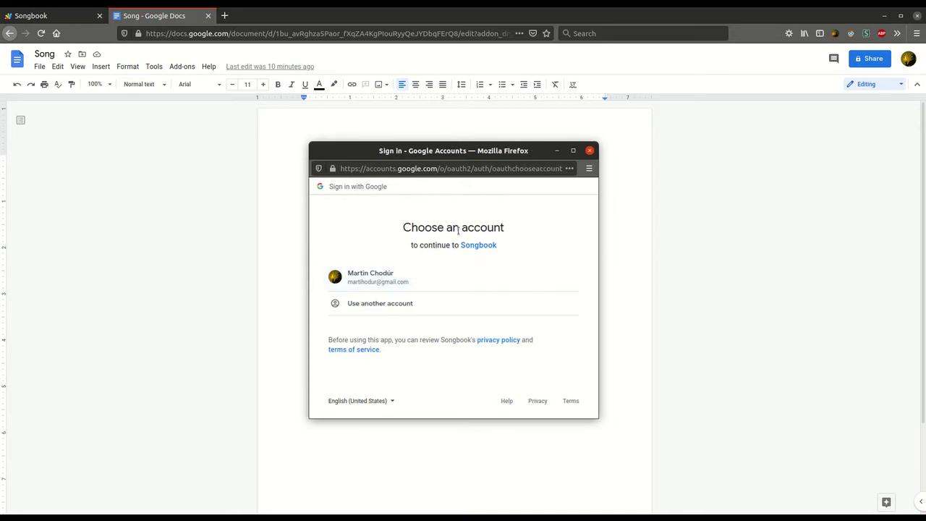
left_click_drag(467, 149, 403, 140)
left_click_drag(532, 241, 849, 241)
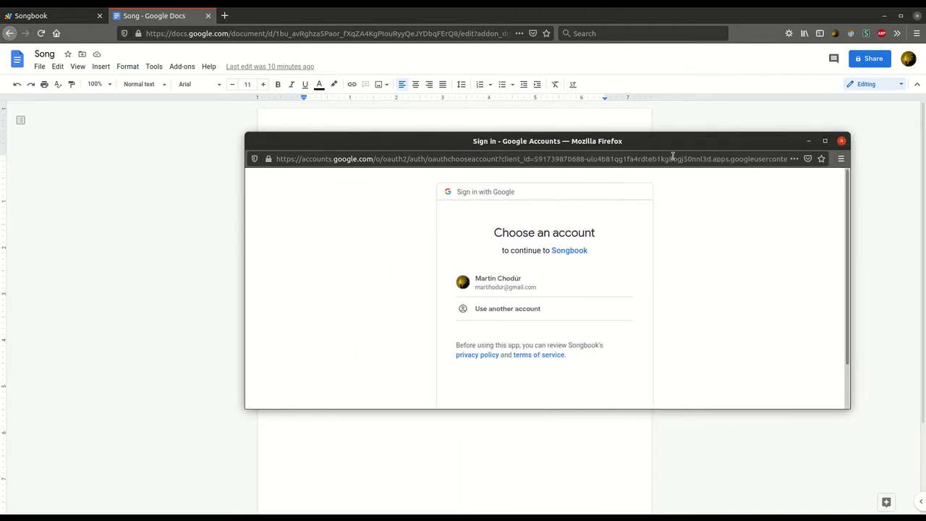
left_click_drag(670, 142, 535, 137)
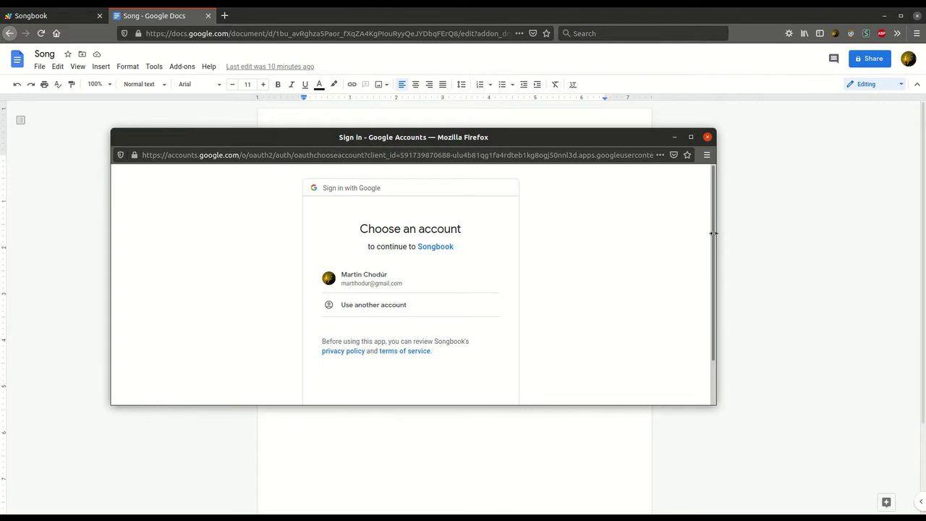
left_click_drag(713, 233, 894, 233)
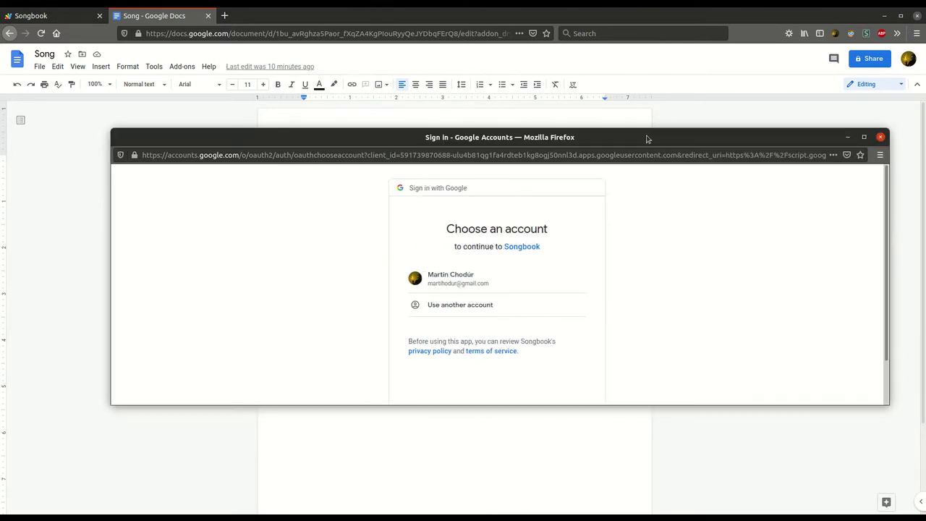
left_click_drag(646, 139, 497, 134)
left_click_drag(617, 138, 704, 134)
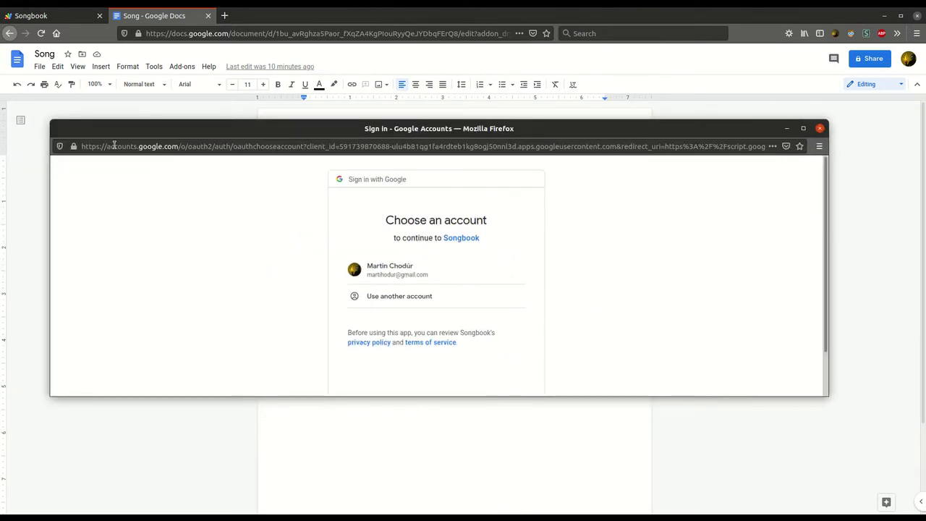
Examine the sign-in page's web address, including its client ID, redirect address and requested scopes
left_click_drag(113, 147, 212, 145)
left_click_drag(339, 146, 616, 146)
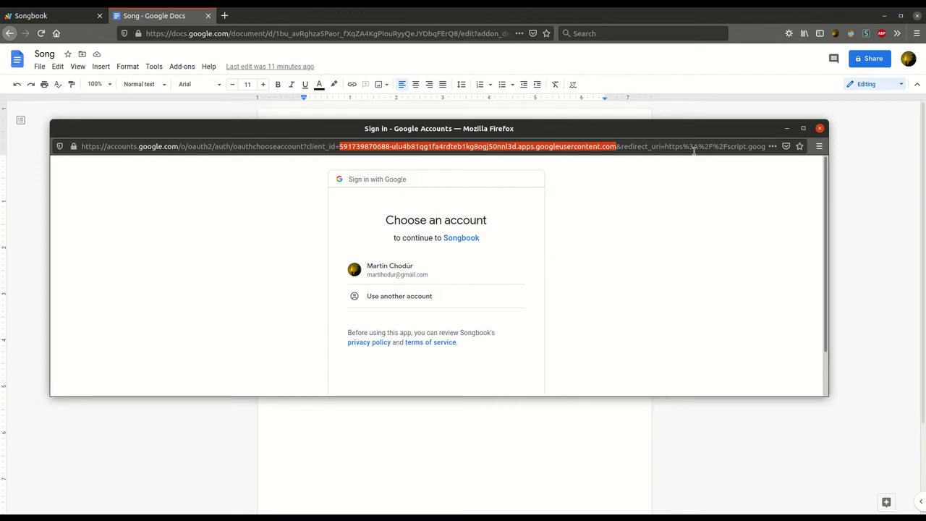
mouse_move(683, 146)
left_mouse_down()
mouse_move(798, 146)
mouse_move(675, 146)
left_mouse_up()
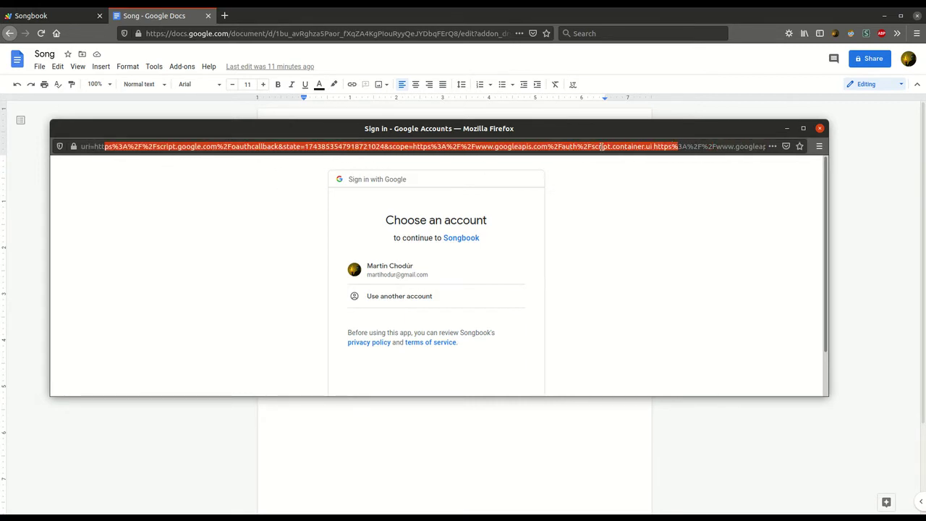
left_click(559, 146)
left_click_drag(583, 146, 786, 146)
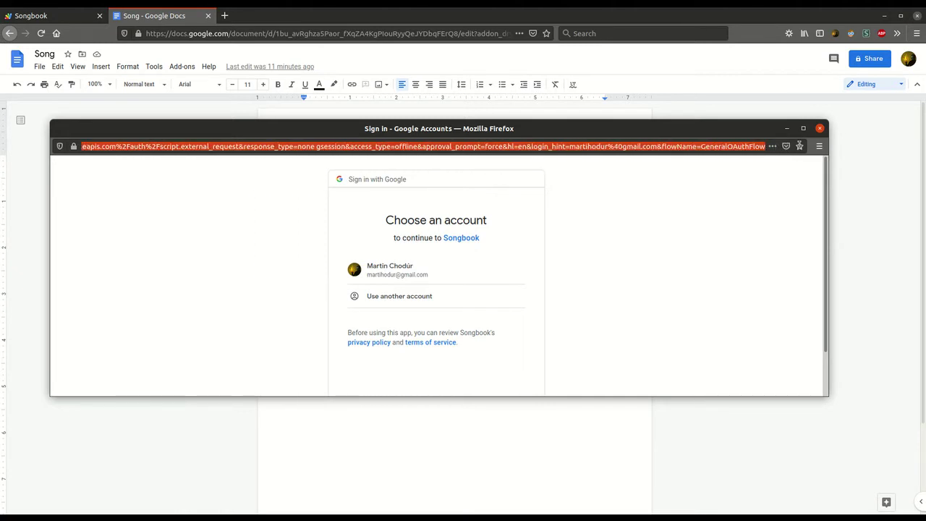
left_click(688, 208)
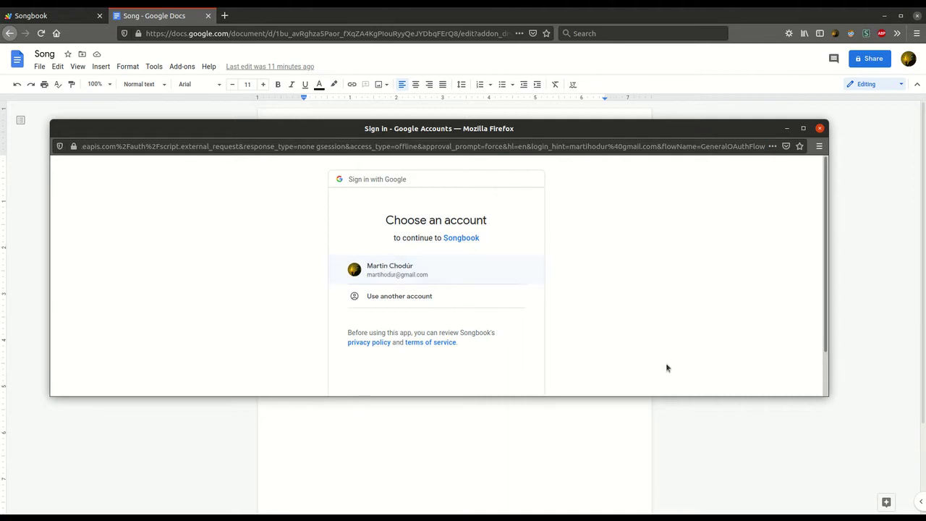
Sign in to Songbook with the listed Google account and proceed past the unverified app warning
left_click_drag(615, 396, 616, 447)
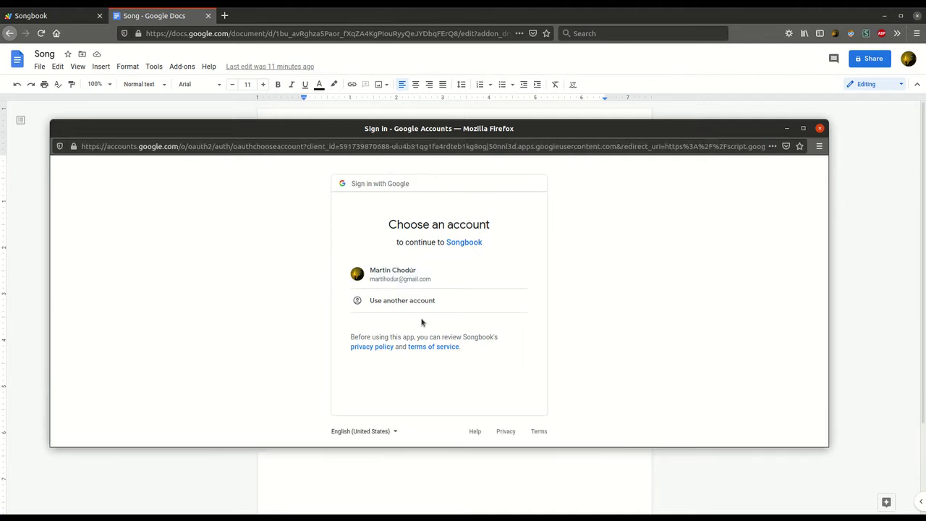
left_click(397, 274)
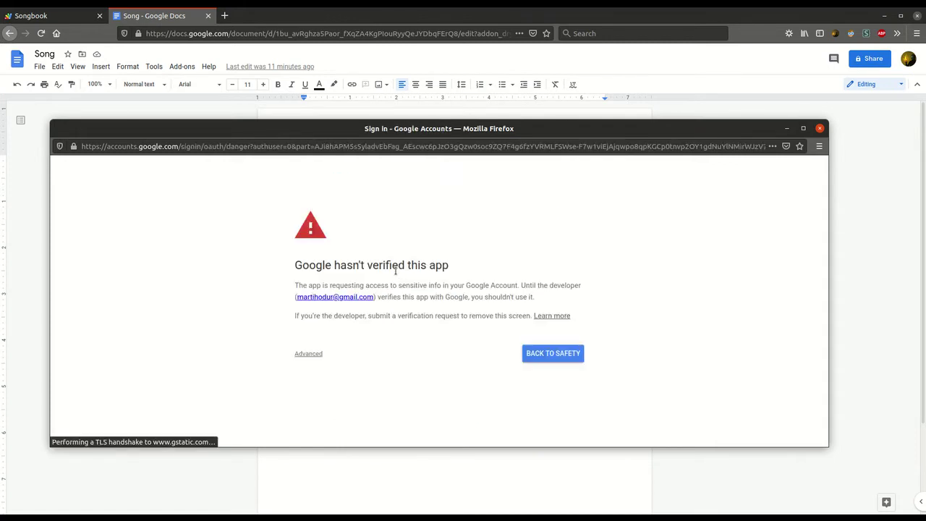
left_click(310, 355)
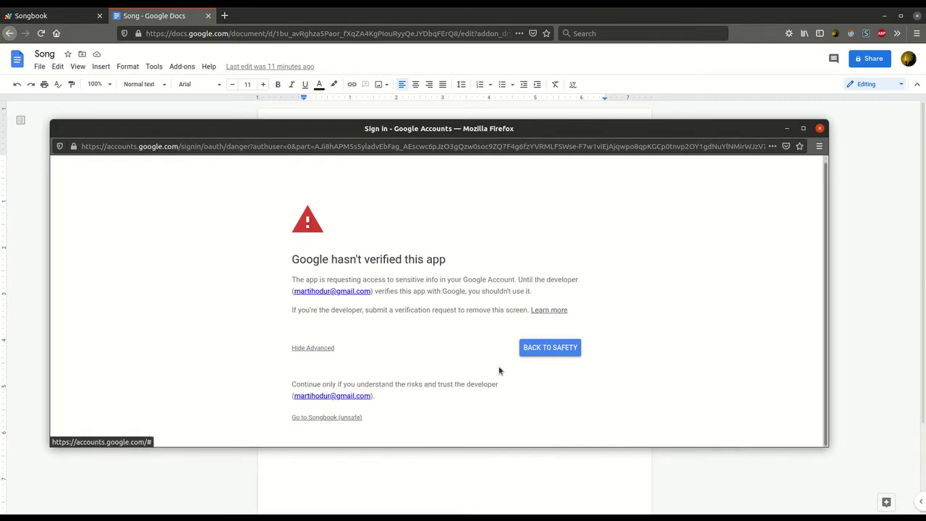
left_click(322, 418)
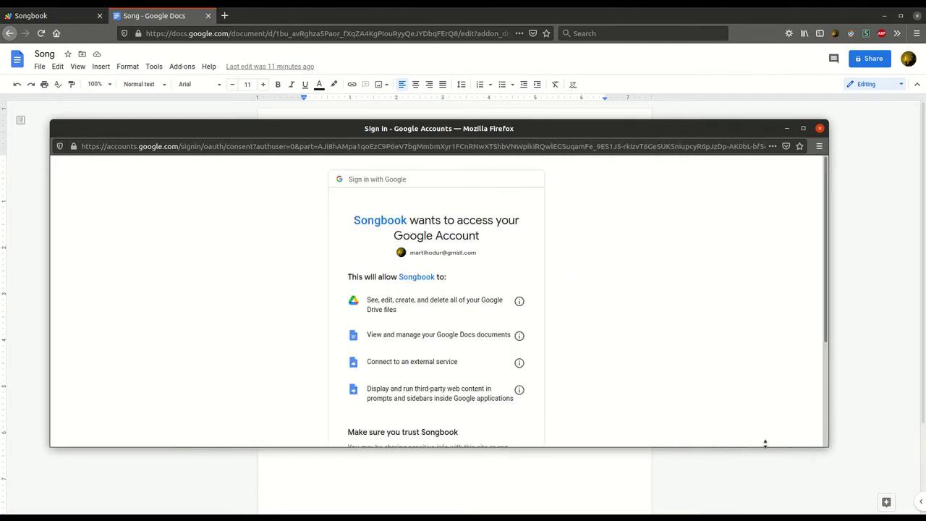
Enlarge and move up the consent window to fit the requested permissions and the Allow option
left_click_drag(767, 446, 770, 474)
left_click_drag(620, 128, 621, 84)
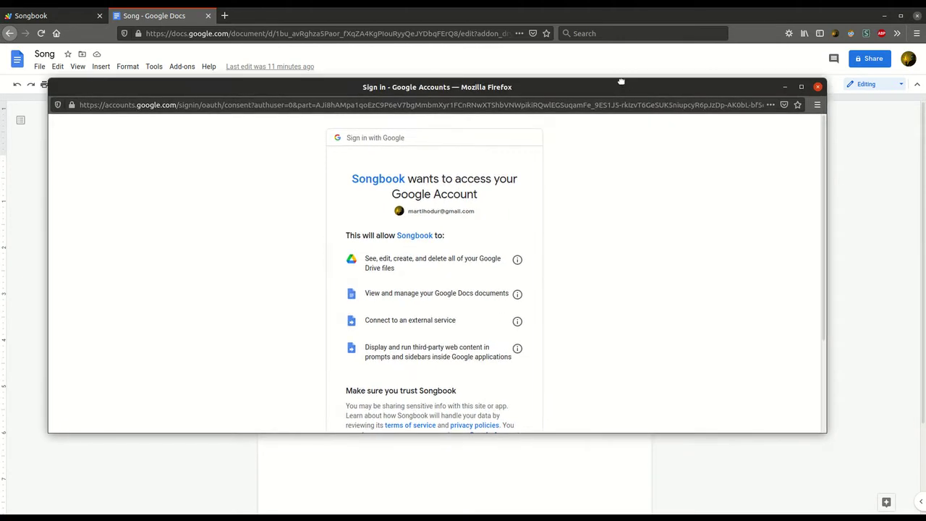
left_click_drag(660, 428, 681, 499)
left_click_drag(530, 88, 530, 67)
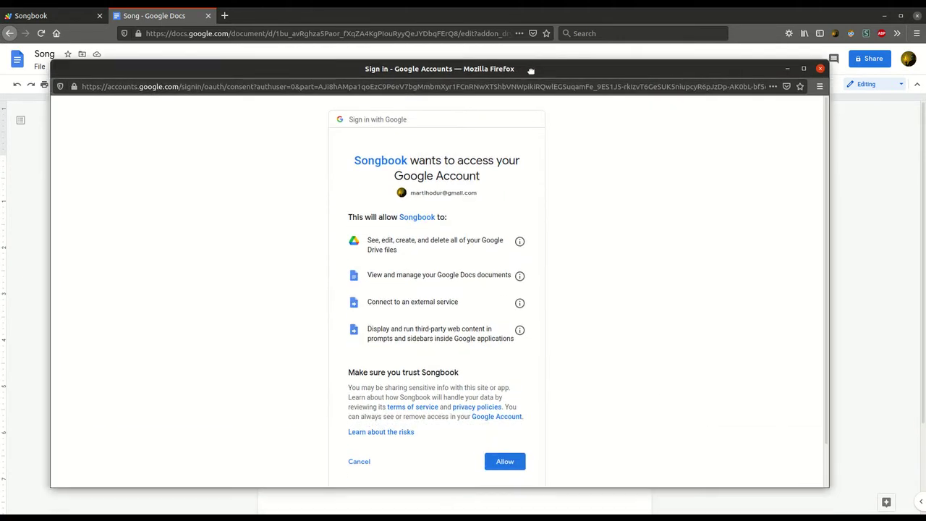
Examine the consent page's web address from beginning to end
left_click_drag(290, 80, 726, 79)
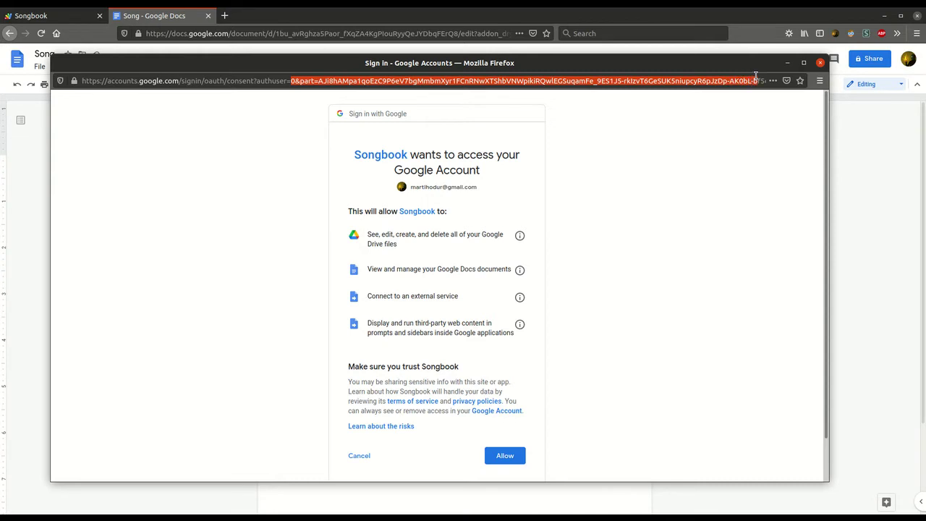
left_click_drag(765, 76, 772, 80)
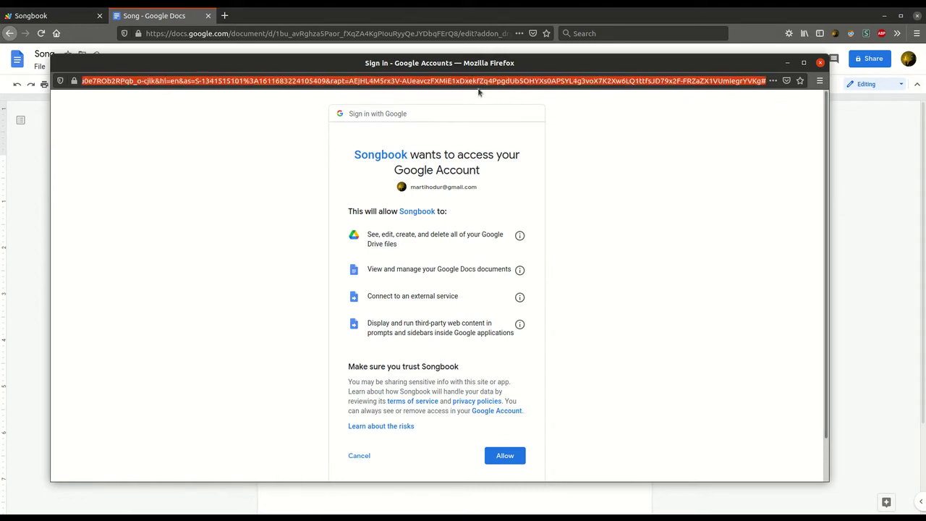
left_click(383, 81)
left_click_drag(286, 80, 1, 61)
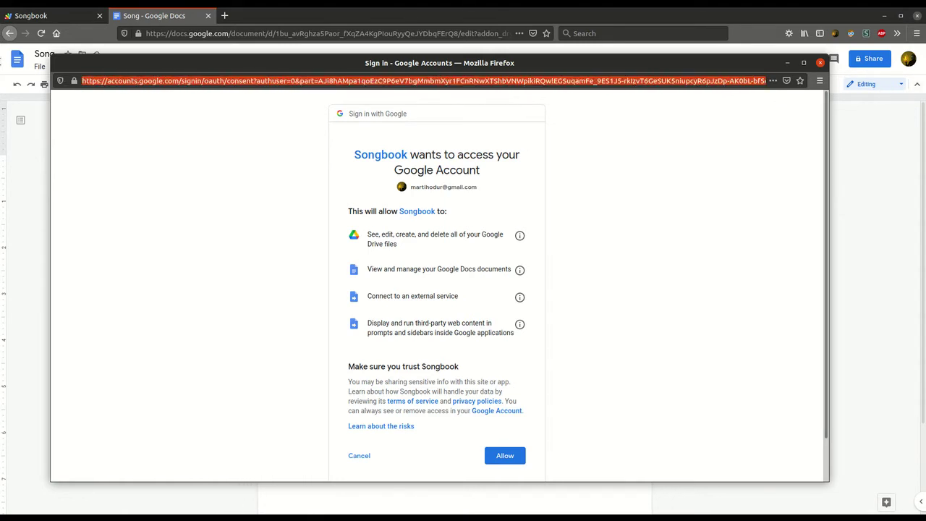
Examine each permission Songbook requests on the consent page, from Google Drive file access to displaying third-party web content
left_click(271, 181)
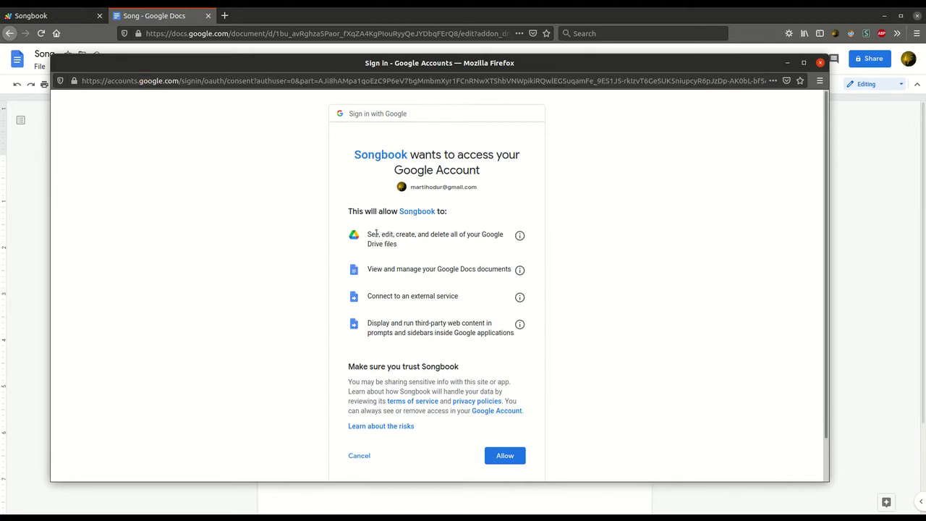
left_click_drag(367, 233, 399, 250)
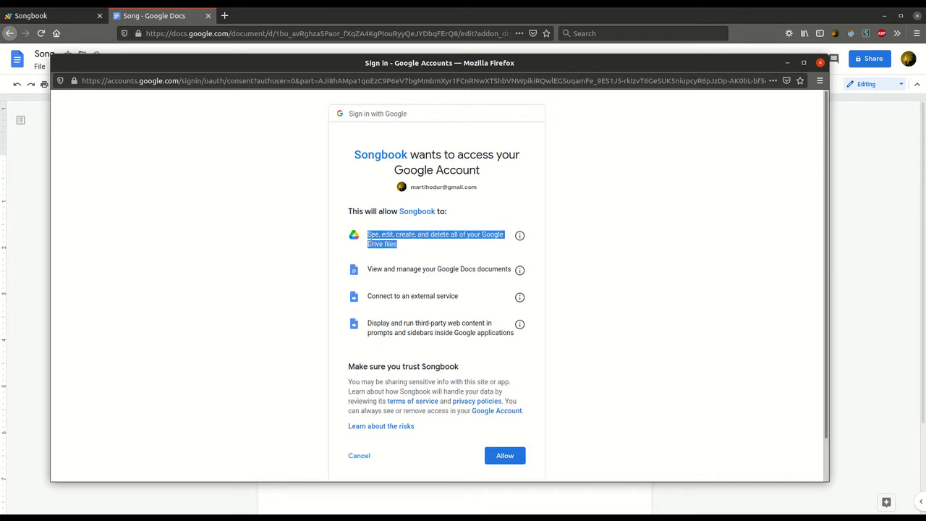
left_click(366, 239)
left_click_drag(368, 234, 437, 255)
triple_click(377, 269)
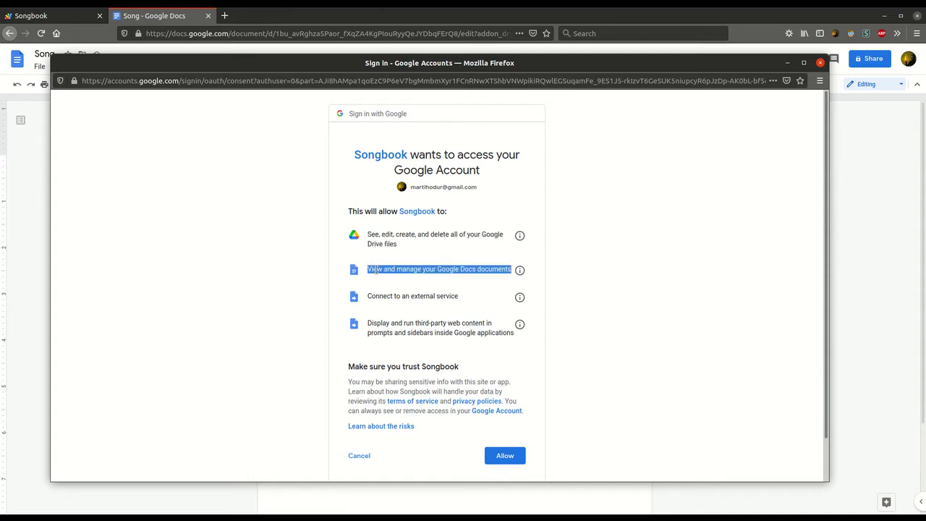
triple_click(380, 295)
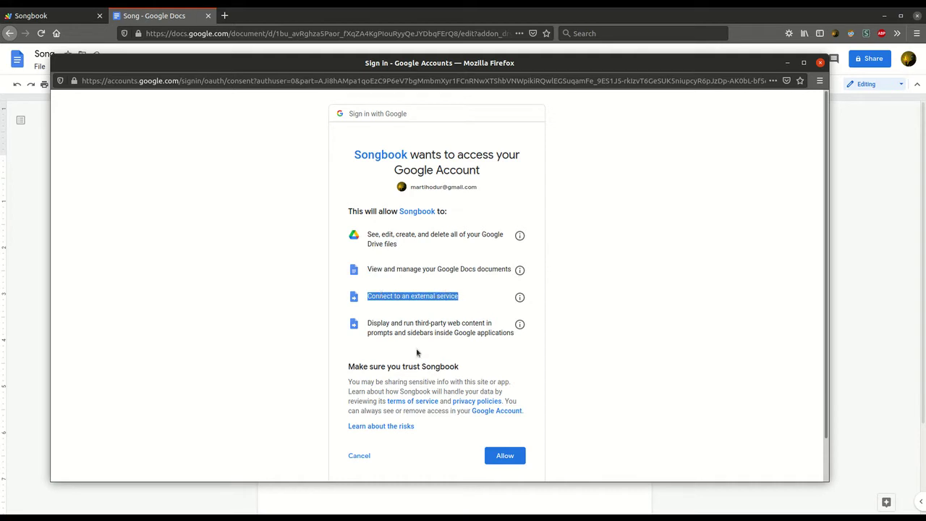
triple_click(397, 326)
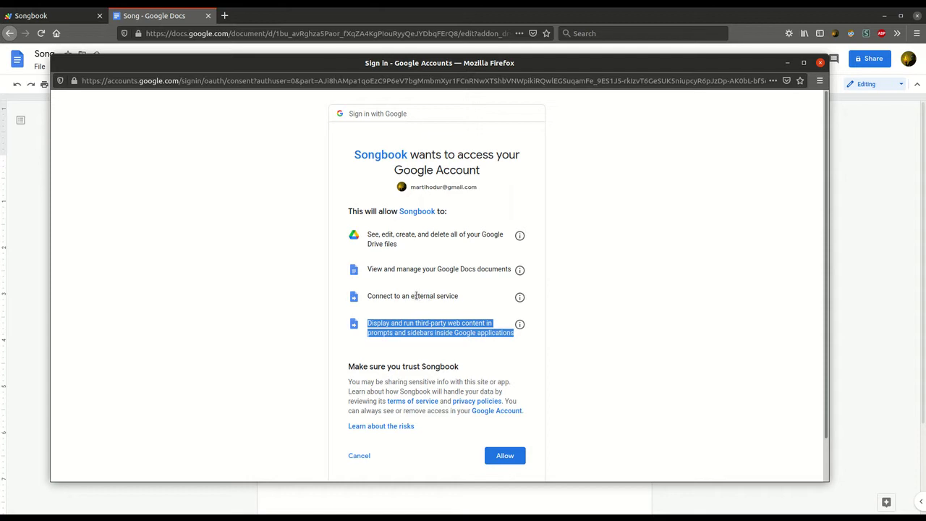
triple_click(416, 295)
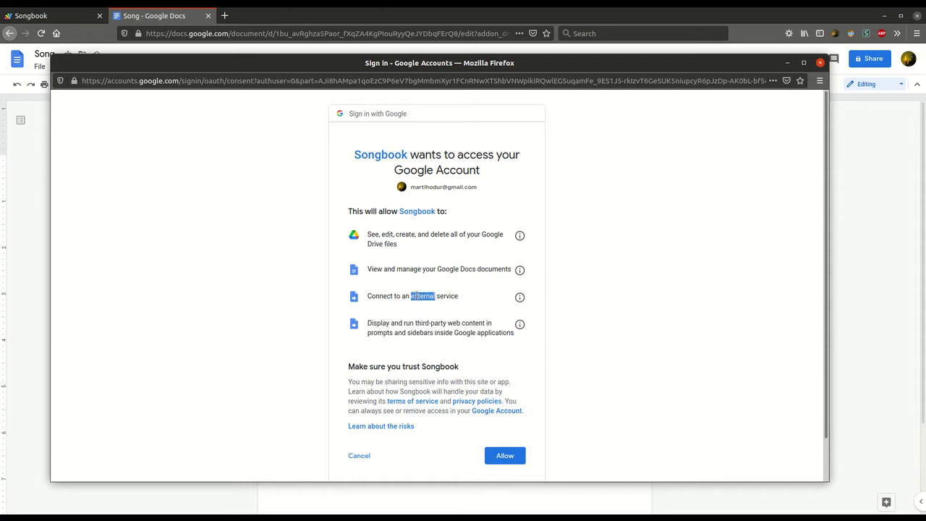
triple_click(408, 269)
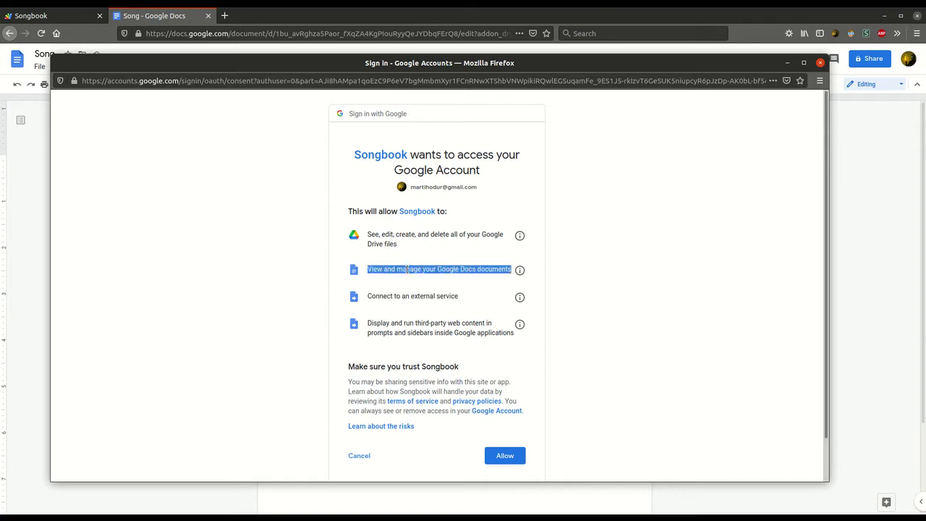
triple_click(406, 234)
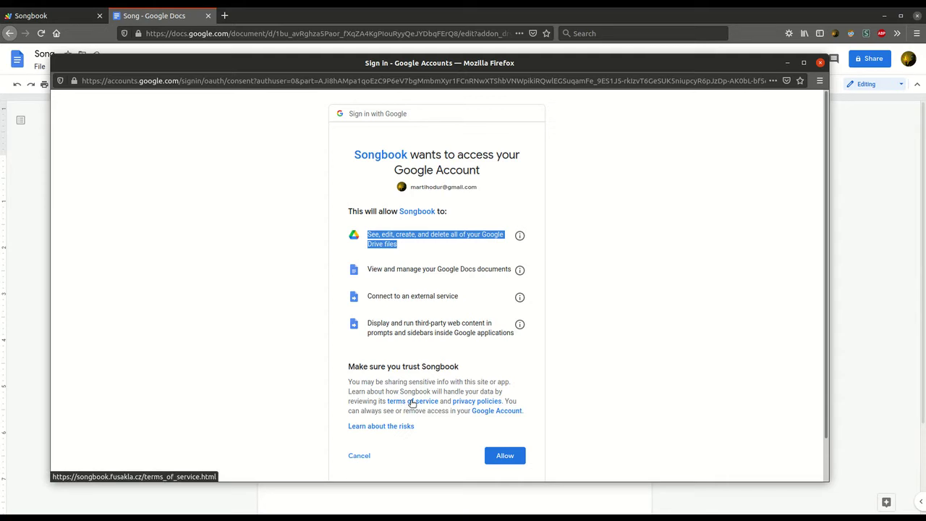
Open Songbook's terms of service from the consent page and read the Foreword, Terms of Service and Privacy Policy sections
left_click(412, 401)
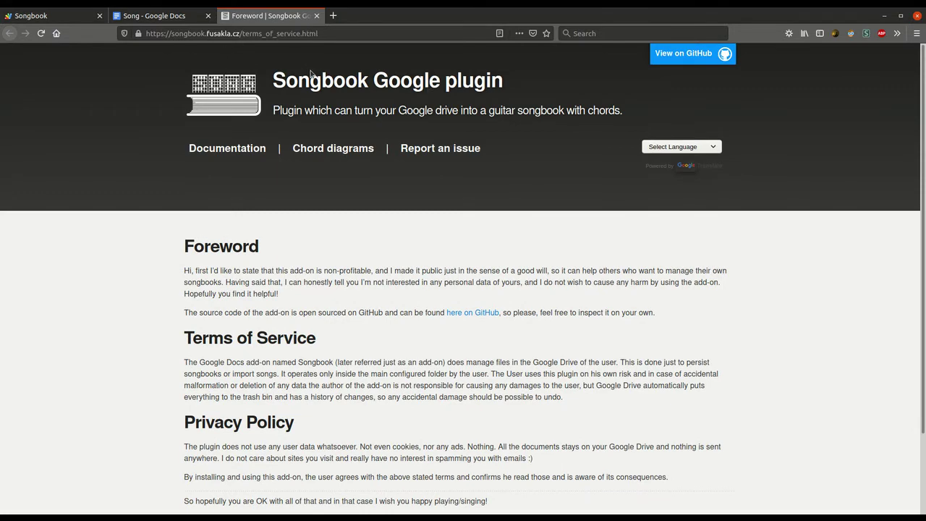
scroll(314, 228, "down", 2)
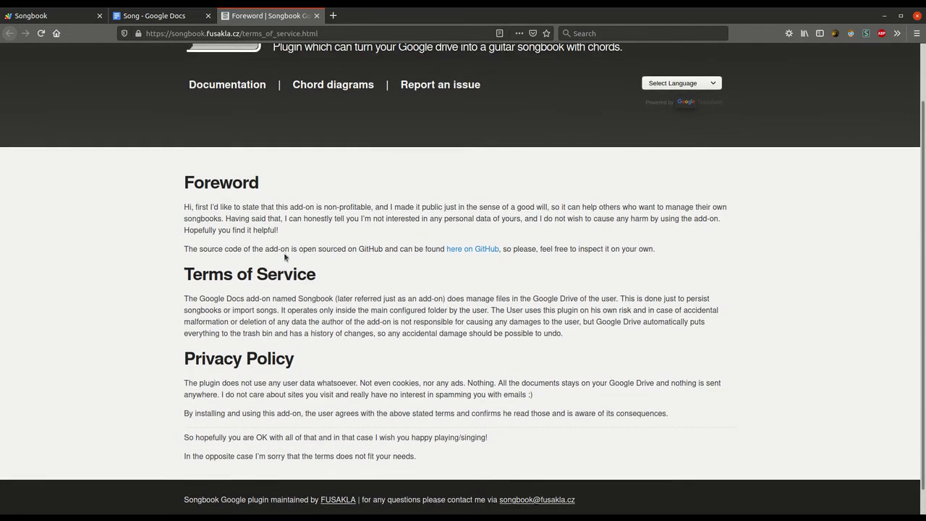
scroll(373, 344, "up", 1)
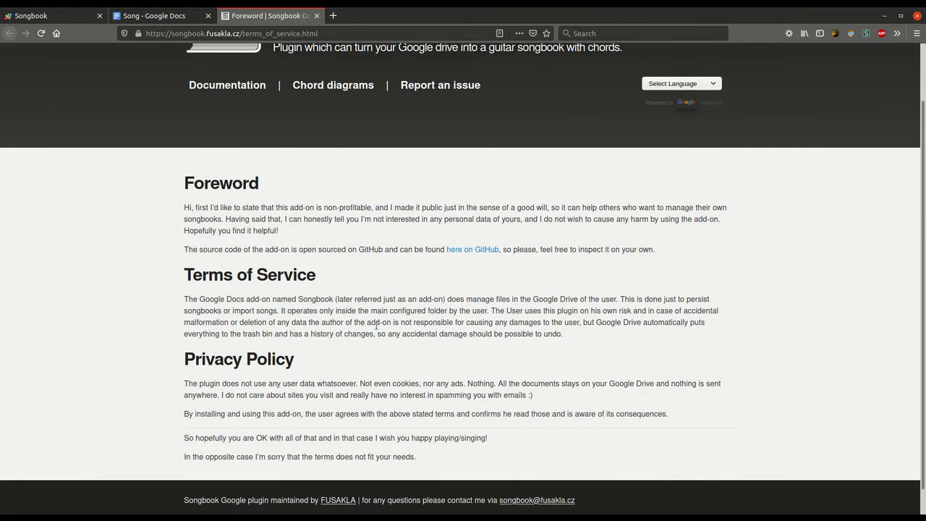
Return to the Google consent window and allow Songbook the requested account access
key("alt+Tab")
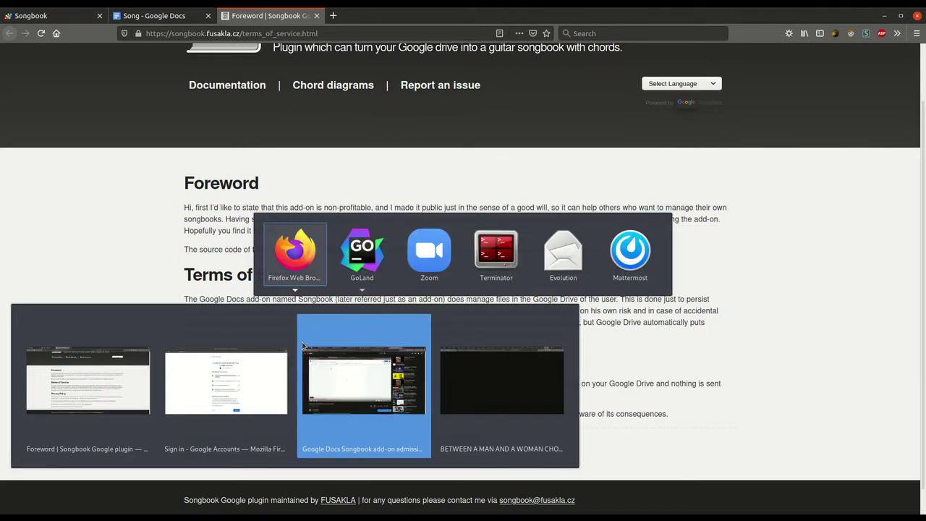
left_click(243, 391)
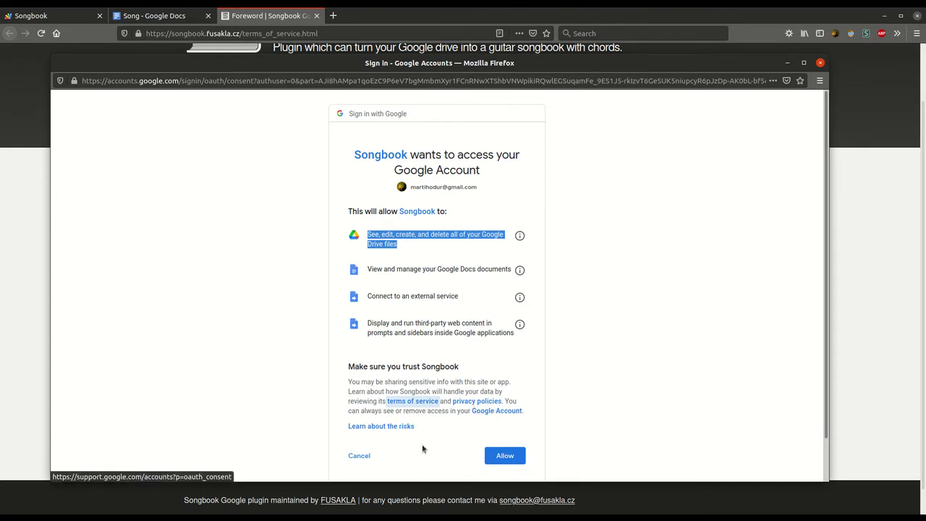
scroll(603, 289, "down", 1)
scroll(603, 304, "up", 1)
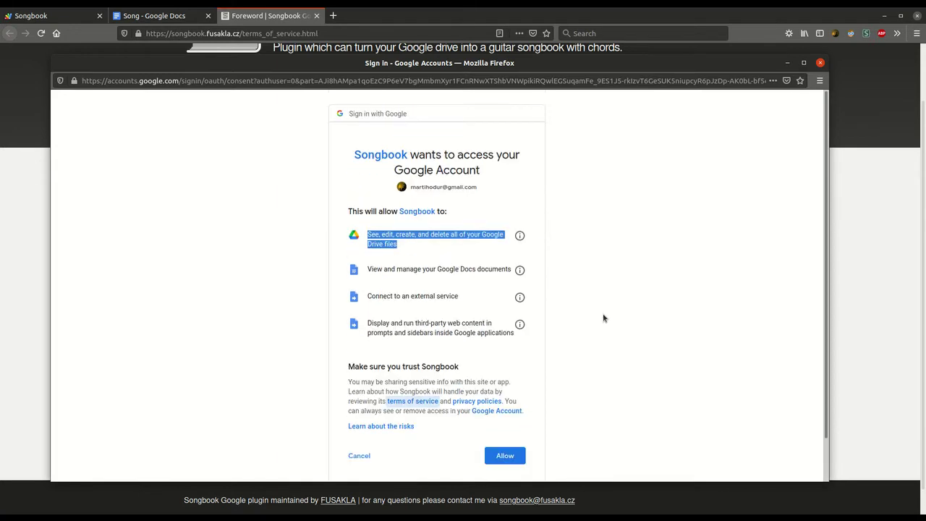
left_click(505, 456)
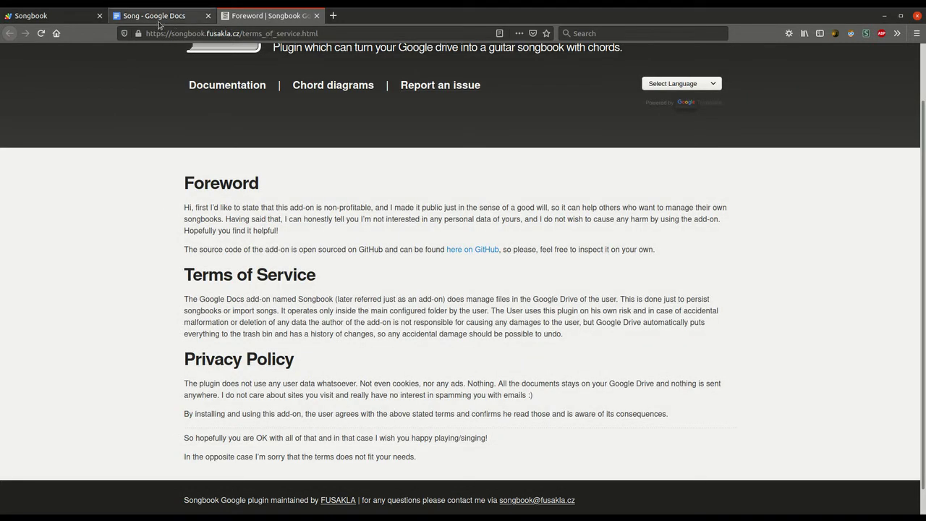
Switch to the Song document and show the Songbook add-on's panel
left_click(157, 18)
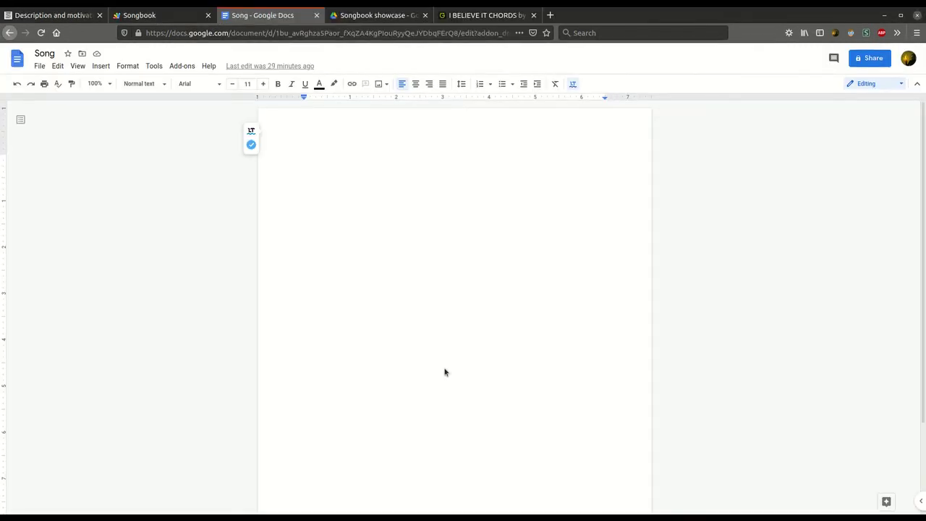
left_click(182, 66)
mouse_move(229, 109)
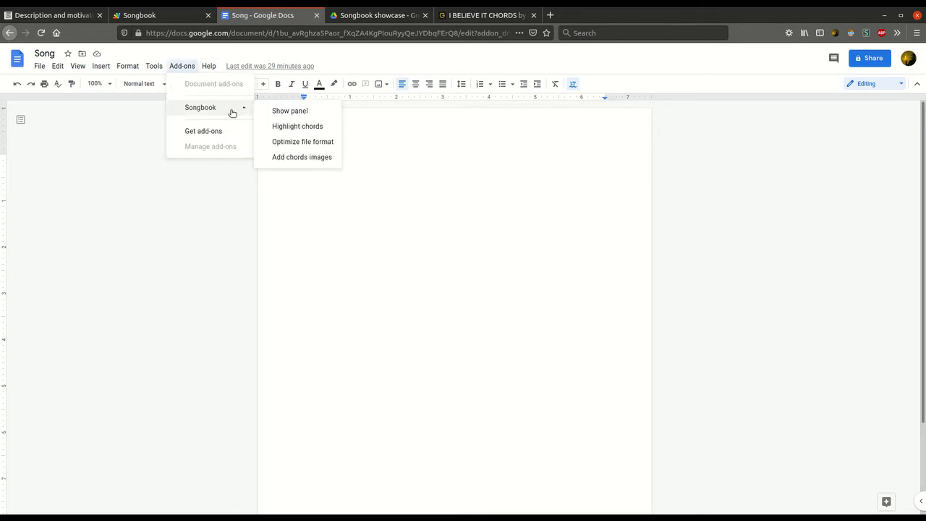
left_click(326, 115)
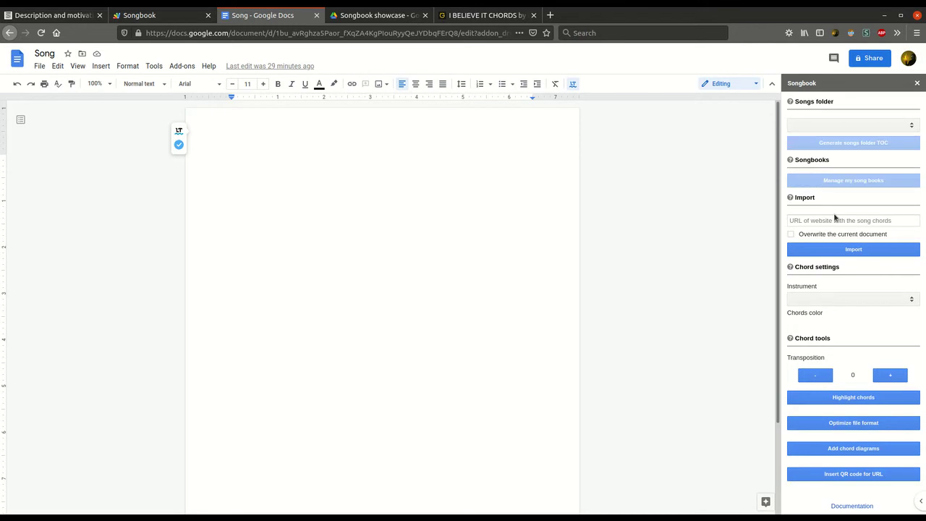
Look over the description and screenshot on the Songbook plugin's homepage and return to the Song document
left_click(27, 16)
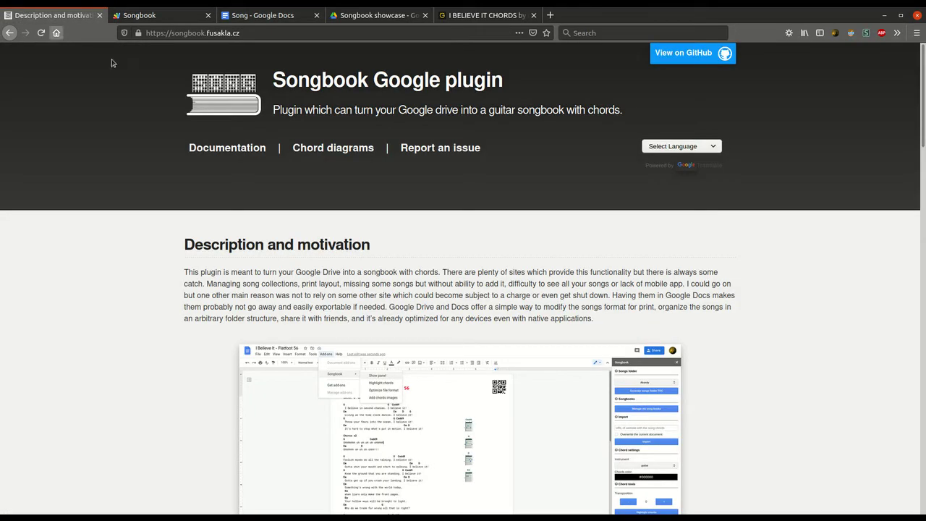
scroll(540, 278, "down", 3)
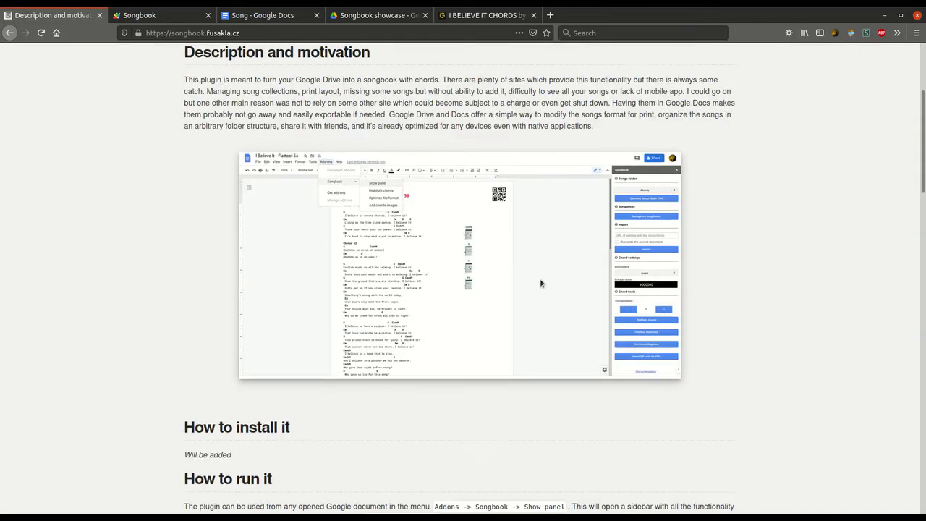
left_click(262, 14)
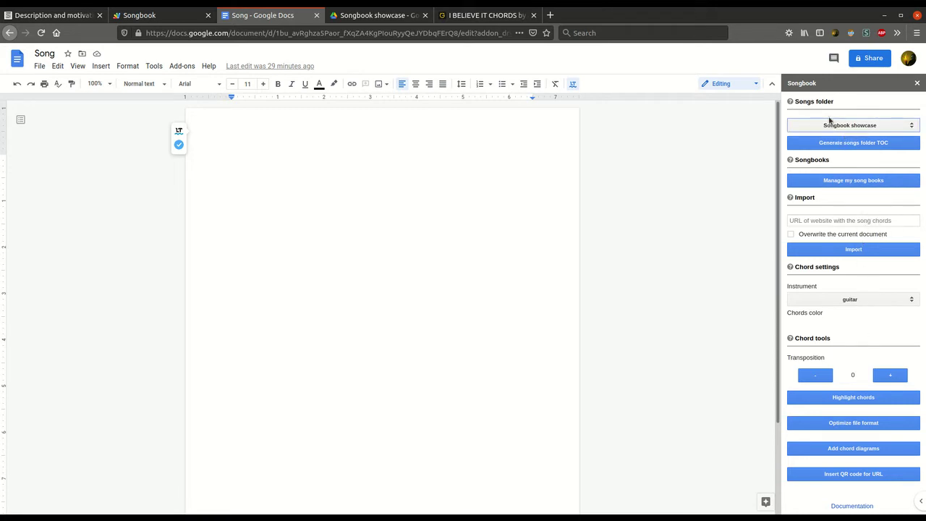
Check the contents of the Songbook showcase folder in Google Drive and return to the Song document
key("ctrl+Tab")
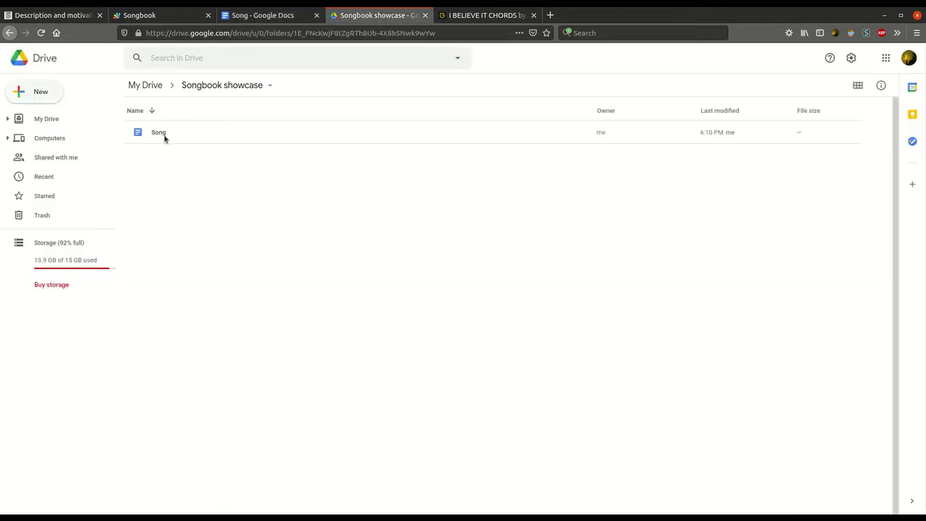
key("ctrl+shift+Tab")
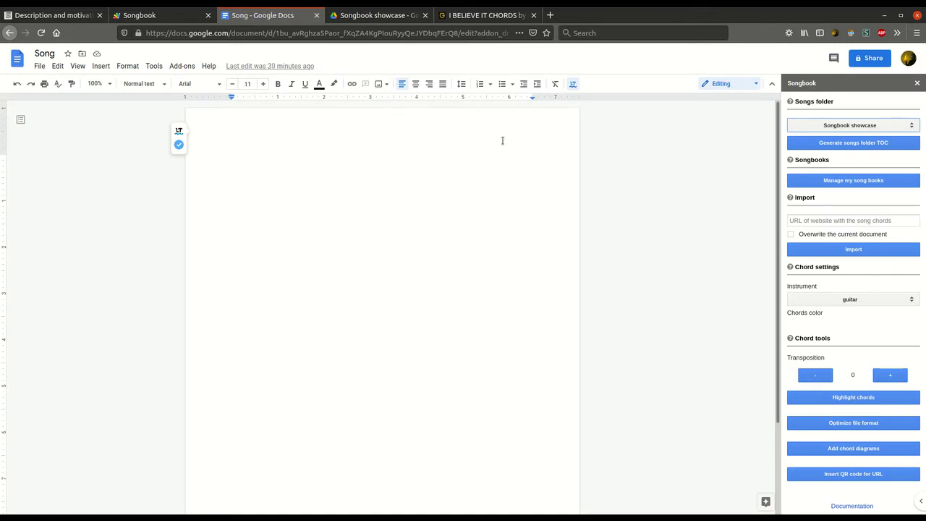
left_click(508, 176)
Examine the web address, chords and lyrics of I Believe It by Flatfoot 56 on its Ultimate Guitar page
left_click(462, 16)
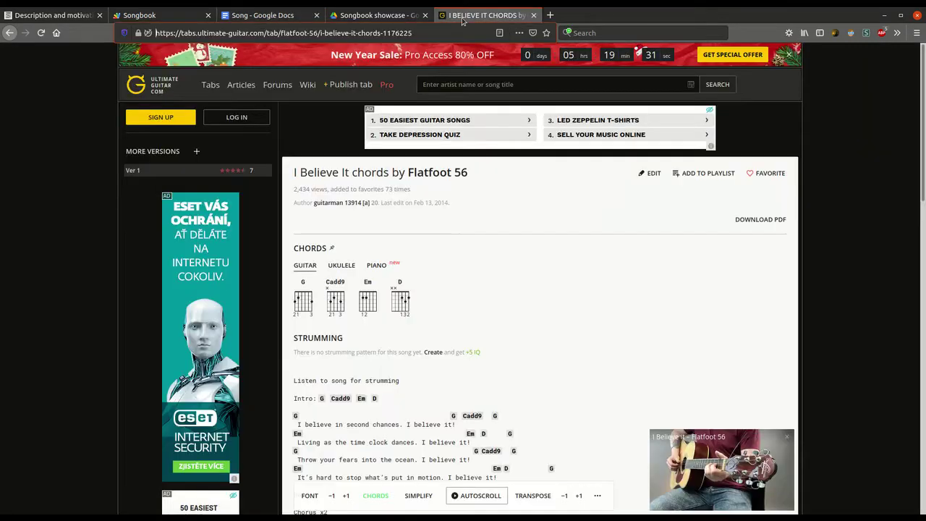
left_click(331, 33)
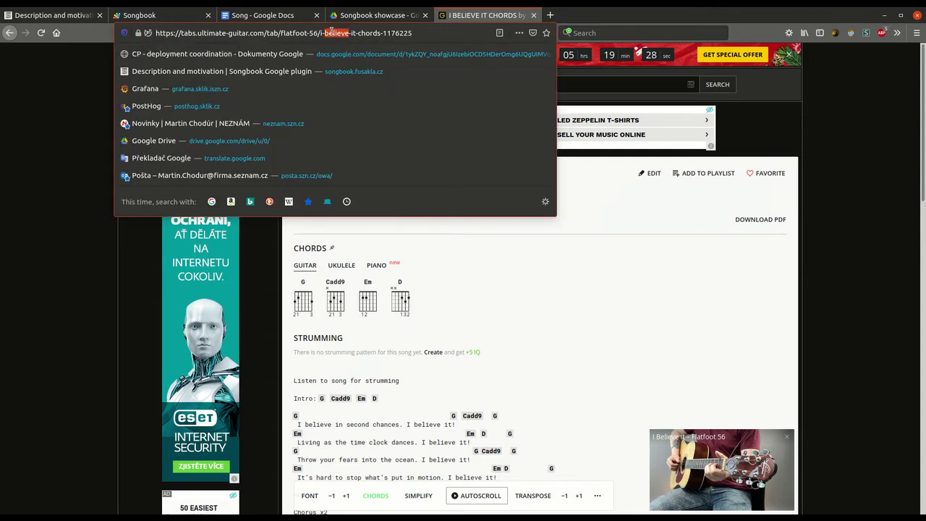
triple_click(331, 33)
left_click(631, 328)
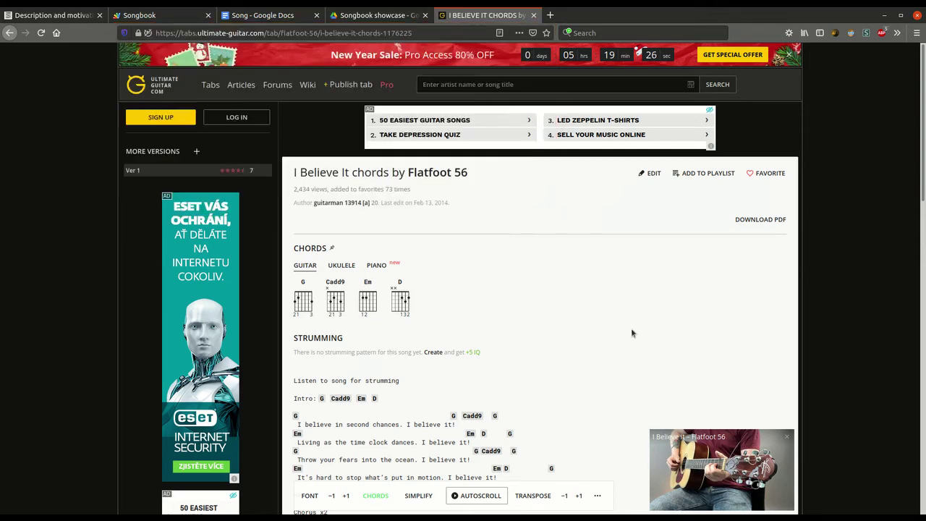
scroll(534, 283, "down", 2)
scroll(363, 236, "down", 1)
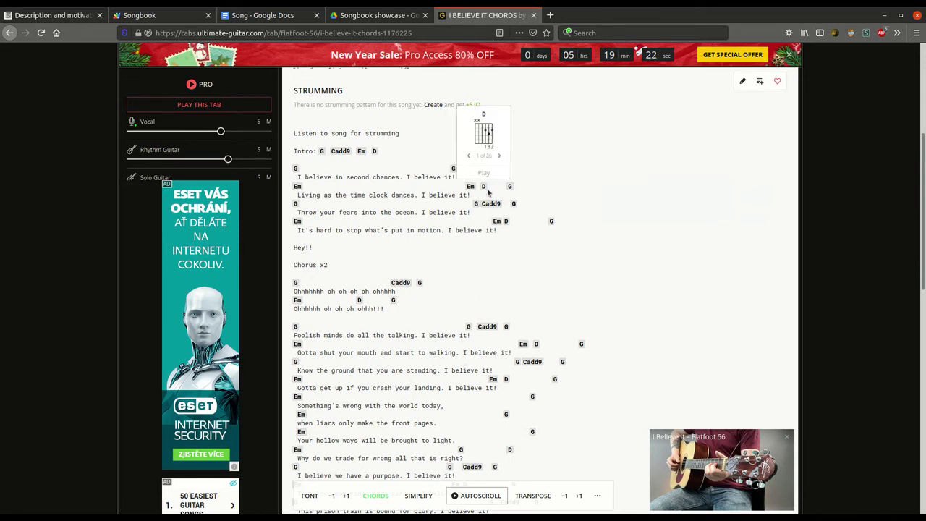
scroll(660, 163, "up", 3)
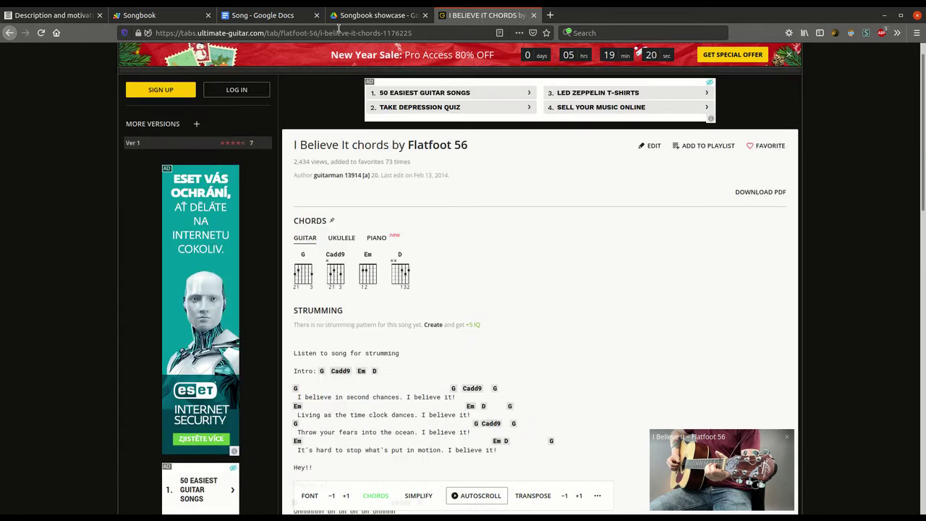
Copy the Ultimate Guitar address of I Believe It into the Songbook import URL in the Song document
left_click(339, 32)
double_click(338, 32)
left_click(338, 30)
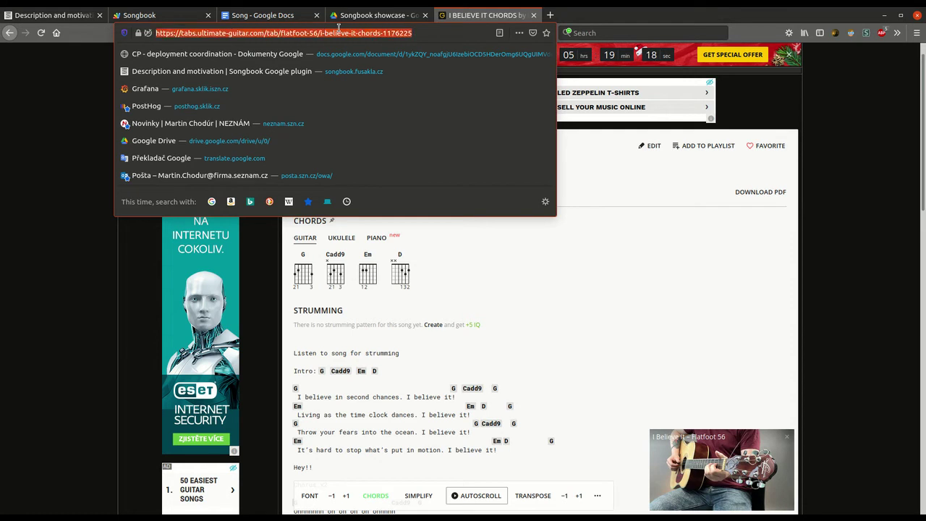
left_click(267, 15)
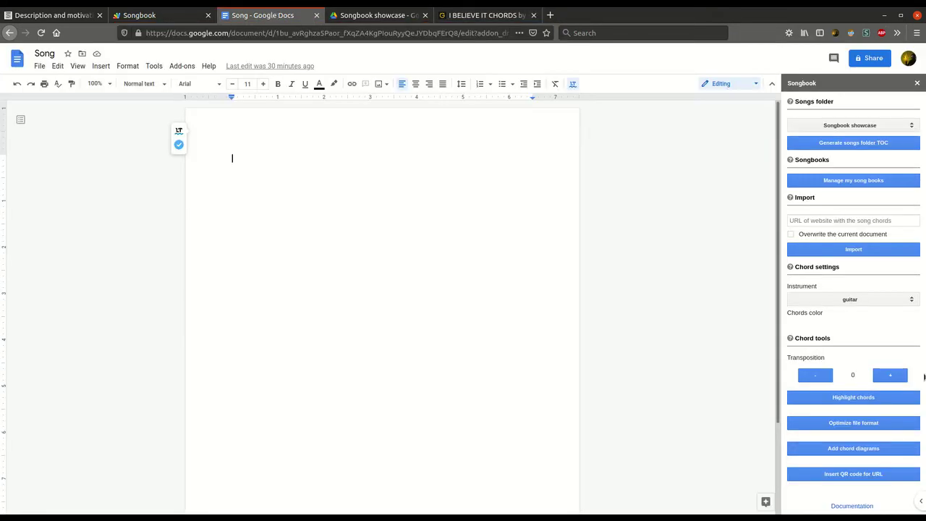
left_click(853, 220)
key("ctrl+v")
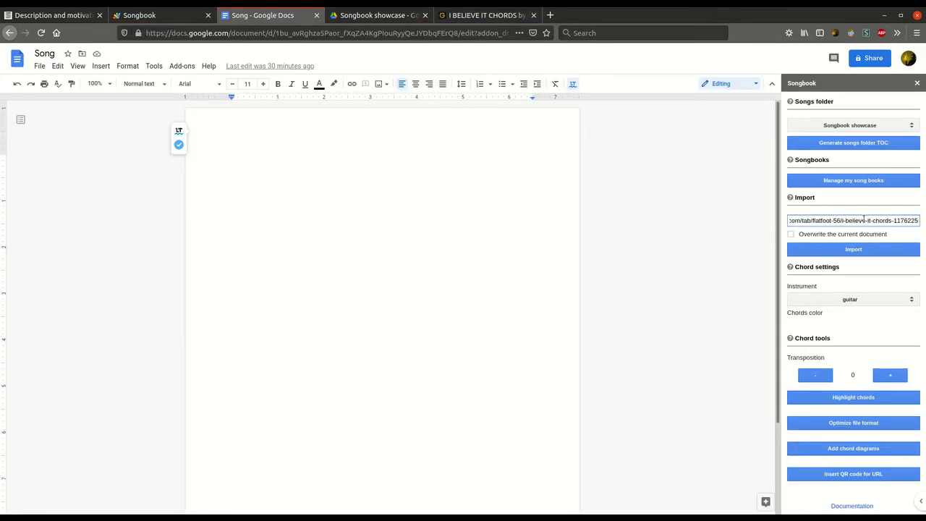
key("ctrl+a")
left_click(839, 221)
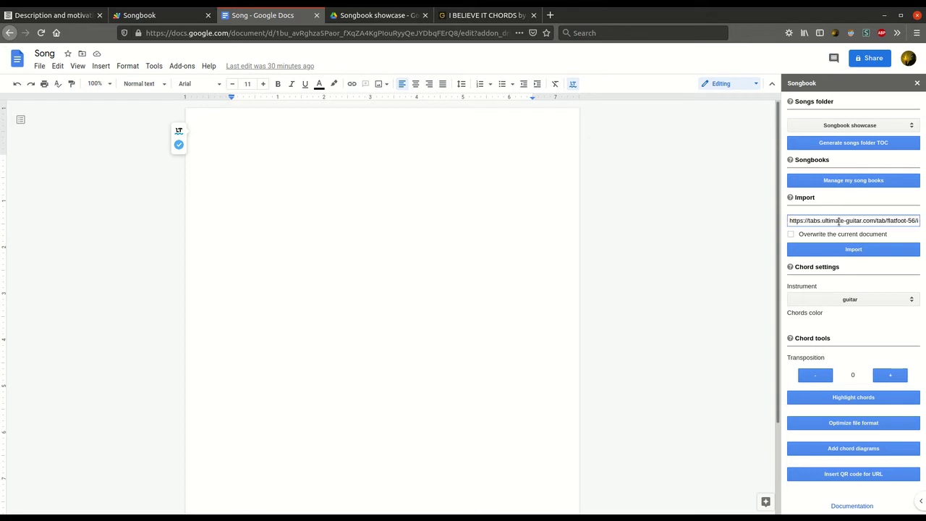
Import I Believe It from the entered address with overwriting of the current document enabled
left_click(791, 234)
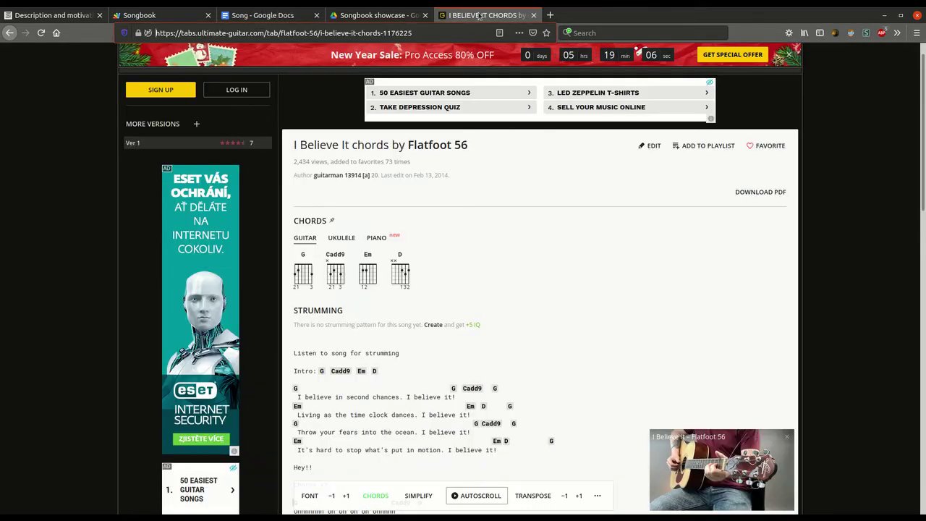
left_click(477, 14)
left_click(269, 17)
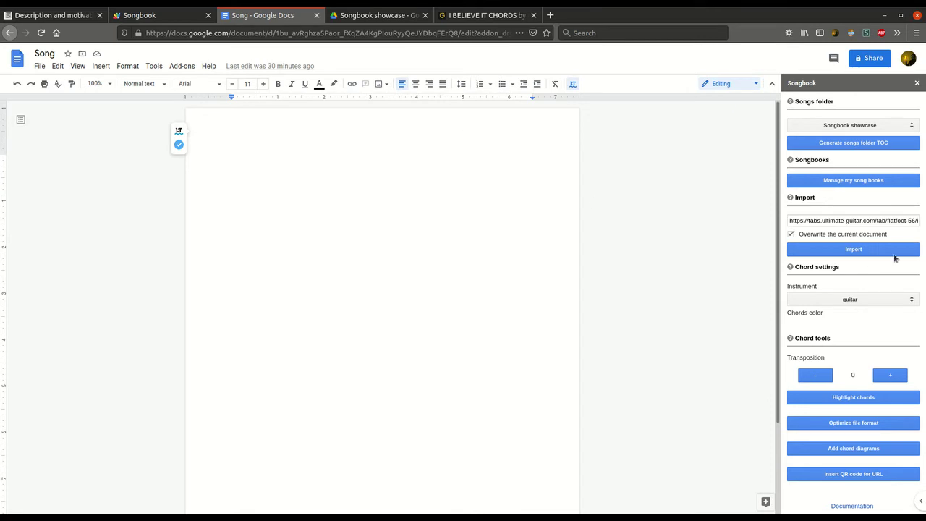
left_click(873, 250)
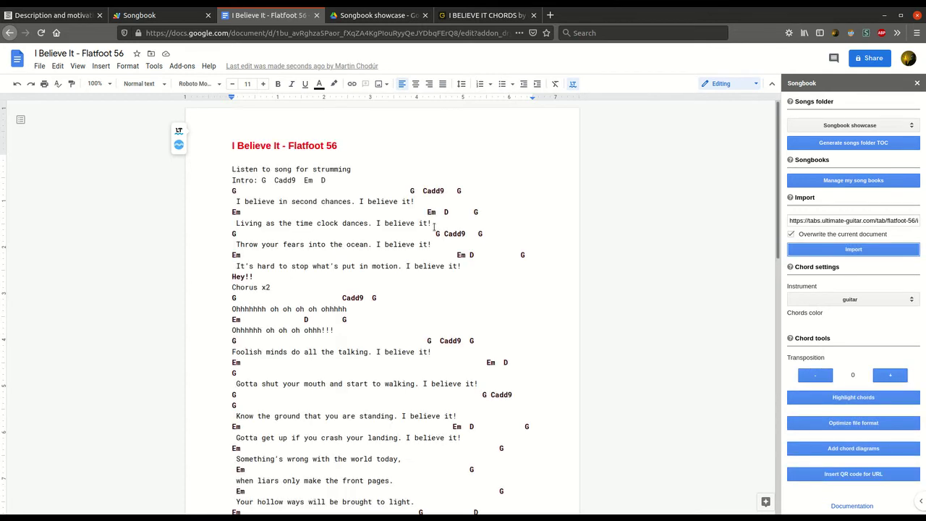
Compare the imported song's header title with the document name and look over its chords and lyrics
triple_click(254, 148)
left_click(425, 233)
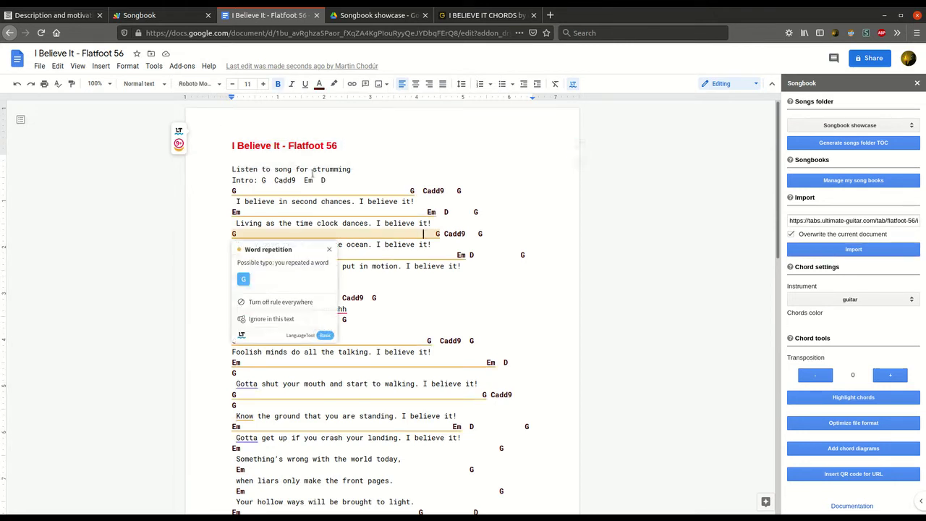
triple_click(275, 145)
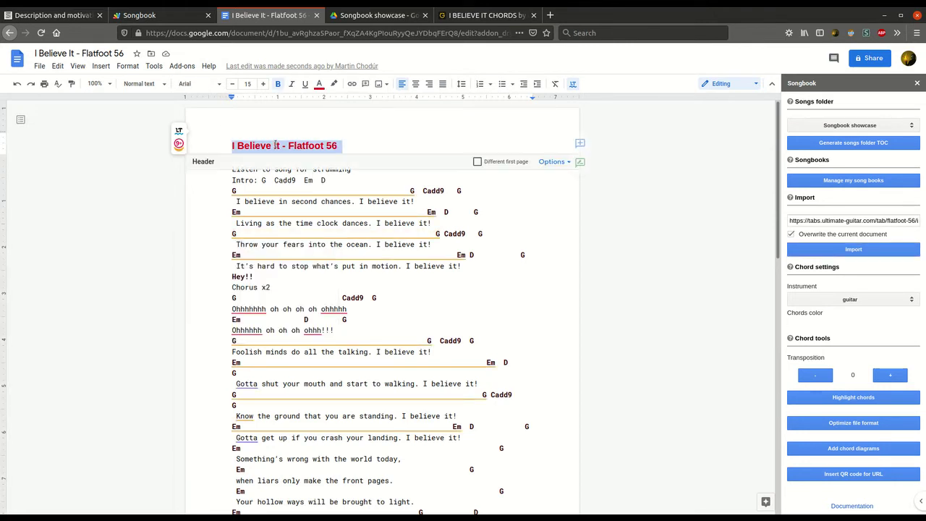
left_click(78, 54)
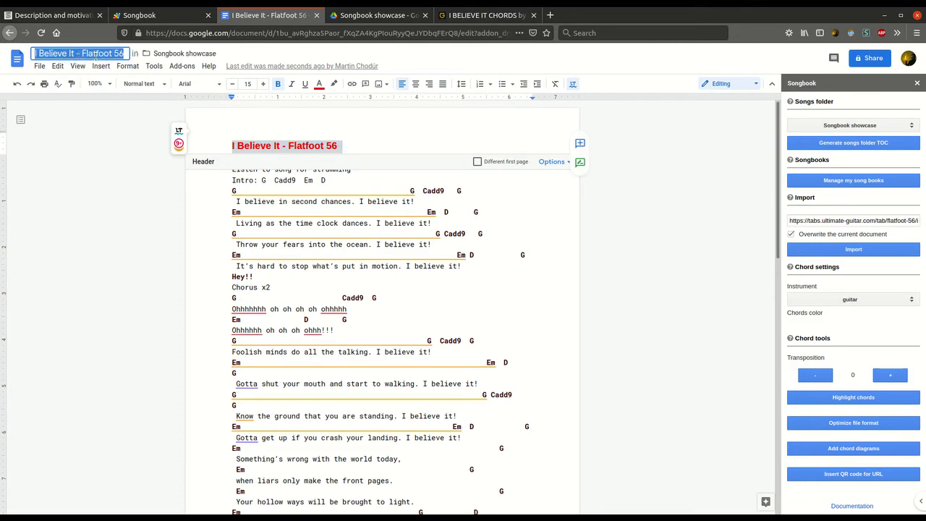
left_click(618, 306)
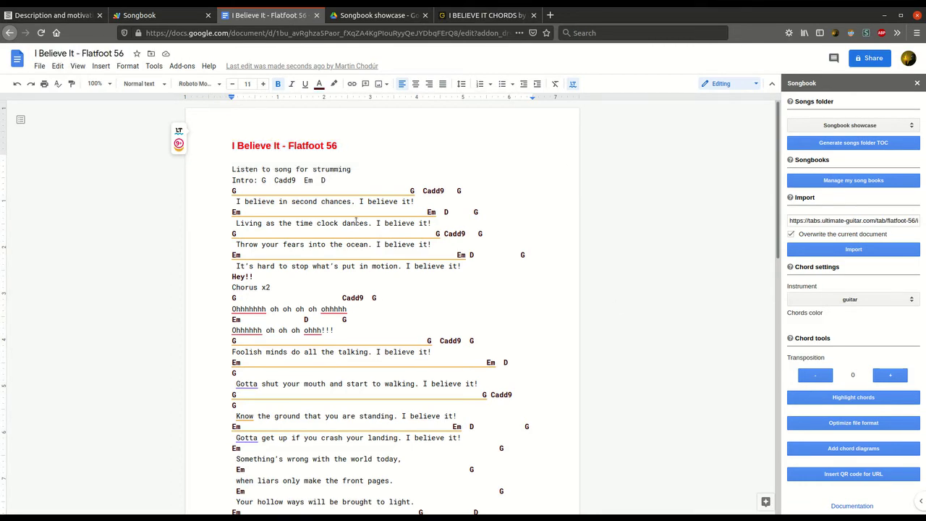
scroll(356, 219, "down", 12)
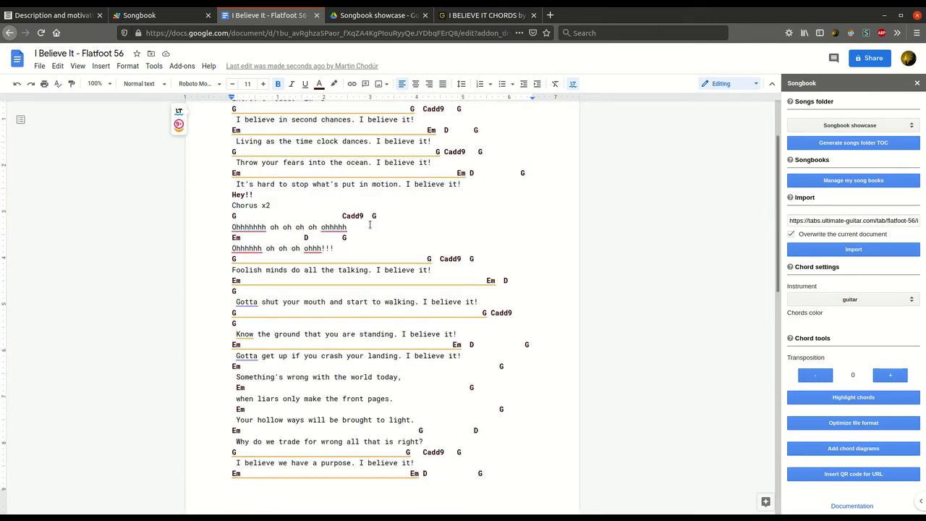
scroll(370, 225, "up", 2)
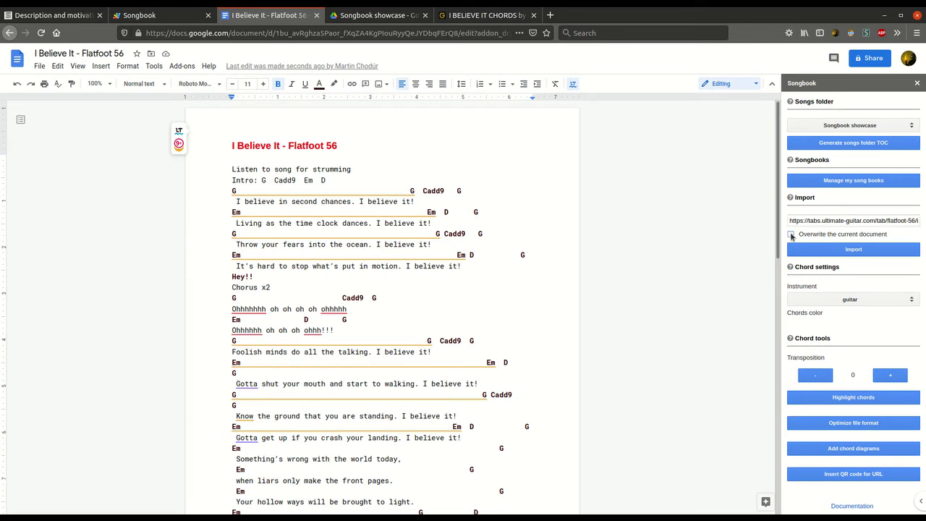
Turn off overwriting of the current document in the Songbook import options
left_click(791, 235)
left_click(791, 235)
left_click(791, 234)
Review the imported song across both pages and examine the Cadd9 chord in the chorus chord line
left_click(380, 164)
scroll(379, 165, "down", 12)
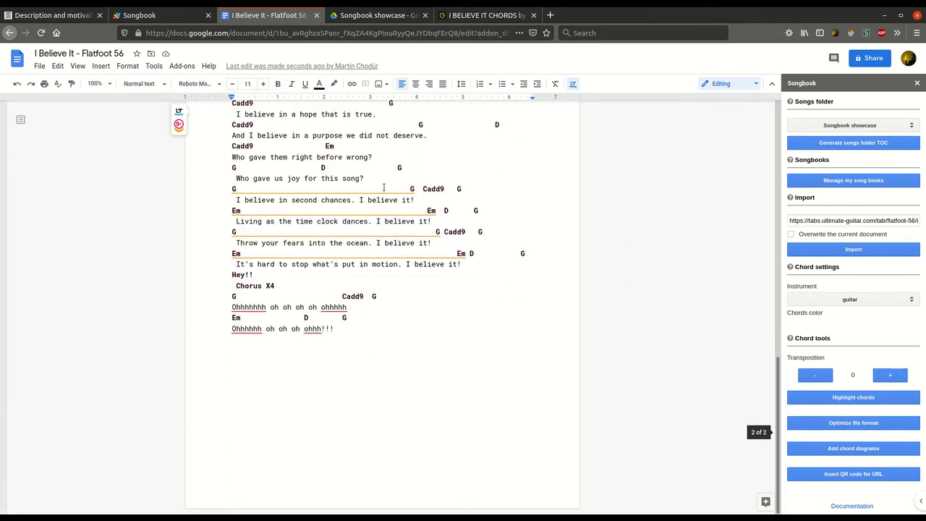
scroll(281, 250, "up", 3)
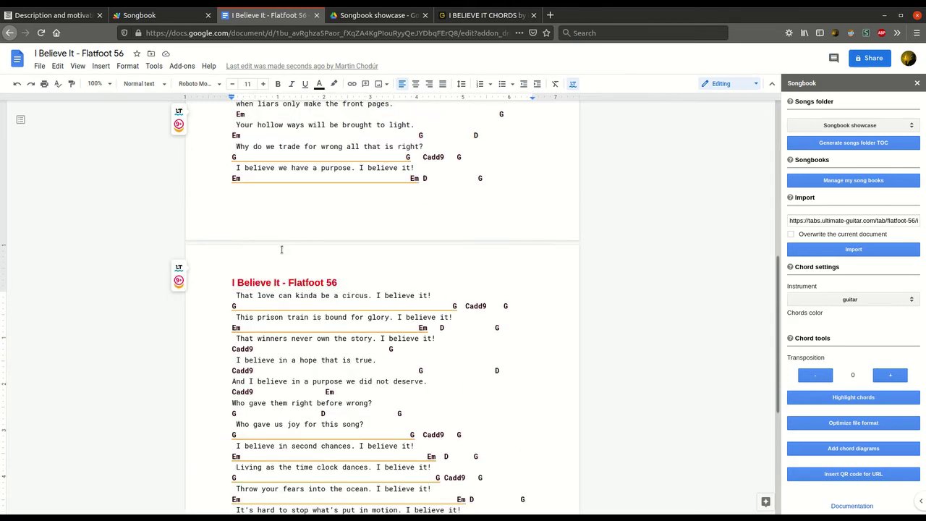
scroll(282, 249, "up", 3)
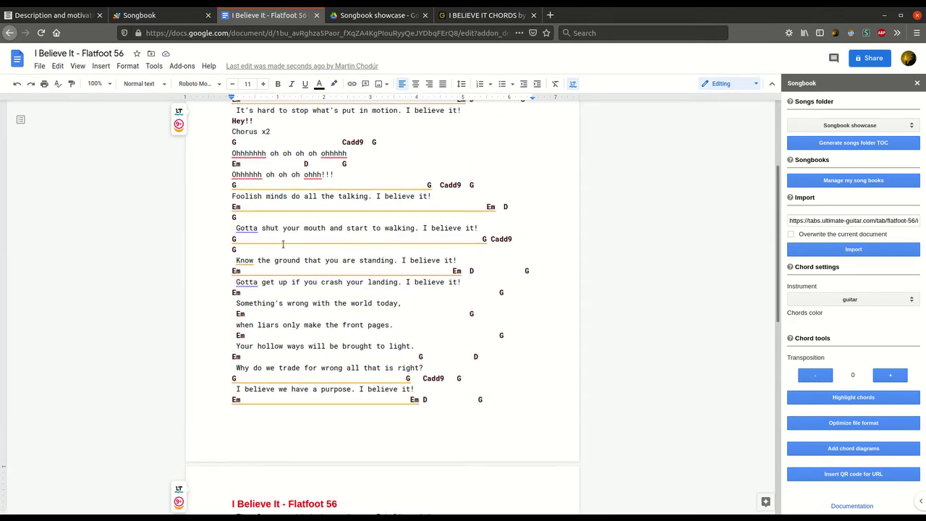
scroll(338, 253, "up", 2)
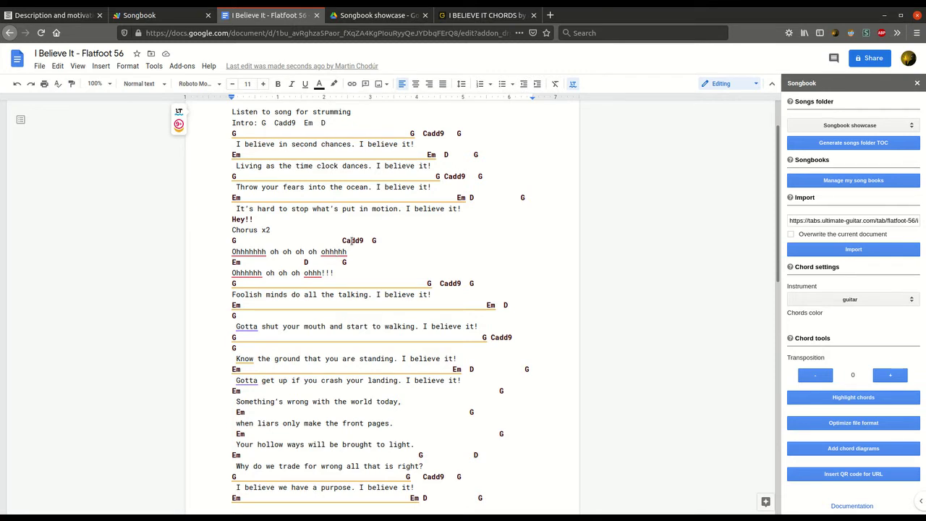
triple_click(352, 240)
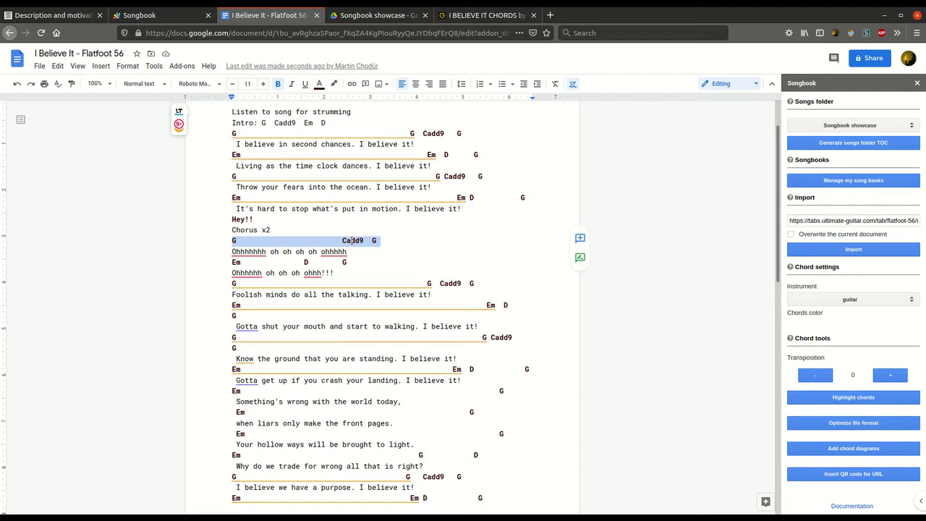
double_click(353, 240)
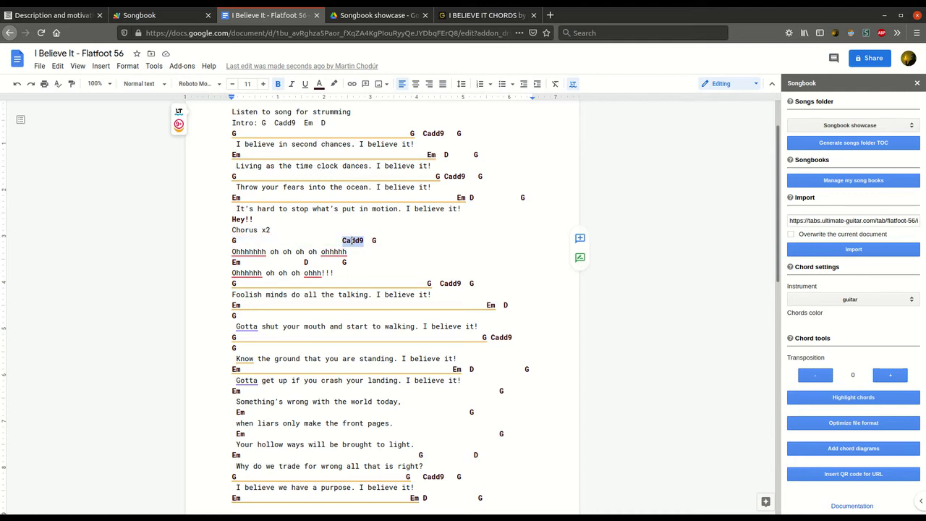
Add guitar chord diagrams at the end of the I Believe It song
scroll(352, 240, "down", 6)
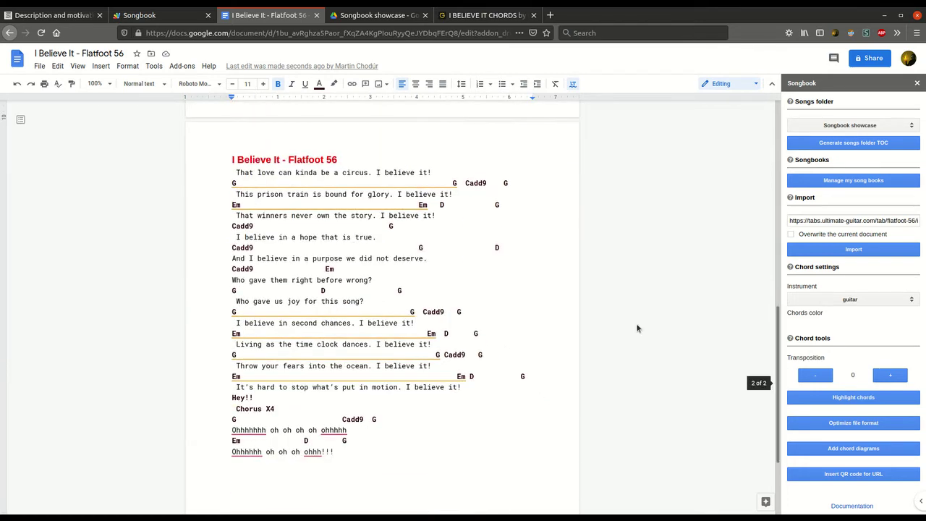
scroll(641, 329, "down", 2)
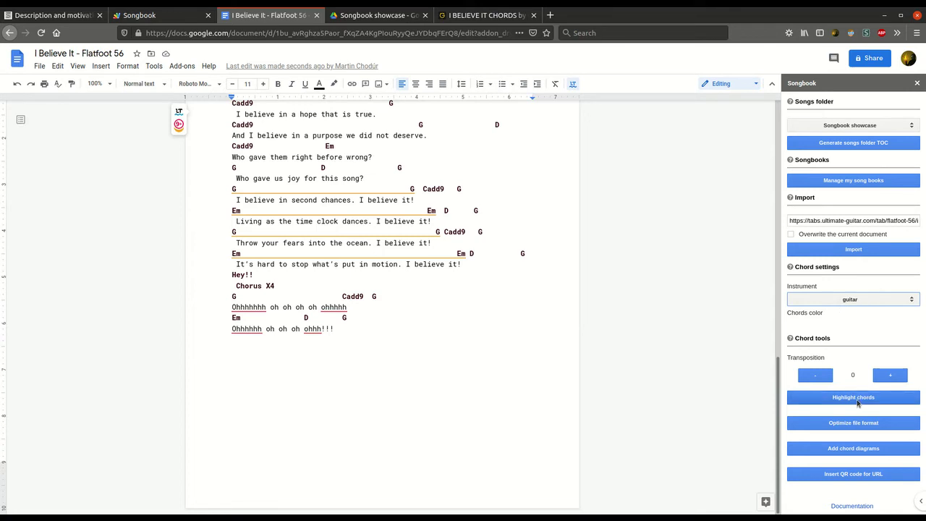
left_click(856, 450)
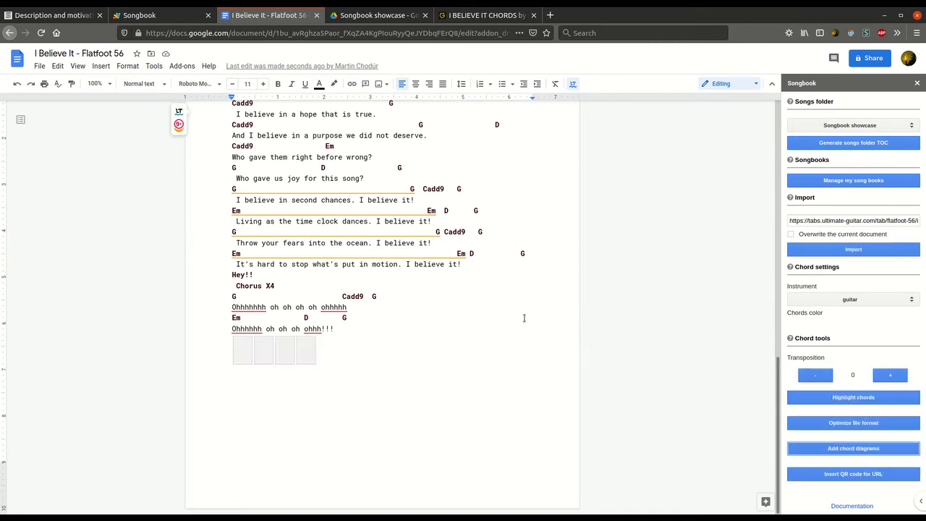
Inspect the G, Cadd9 and Em chord diagrams below the last line of the song
double_click(456, 232)
left_click(248, 352)
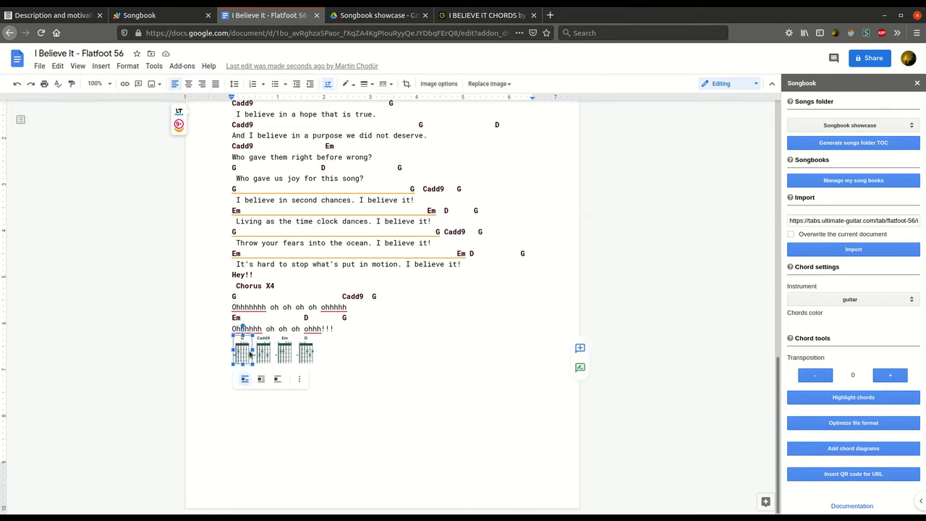
left_click(263, 352)
left_click(285, 353)
left_click(450, 345)
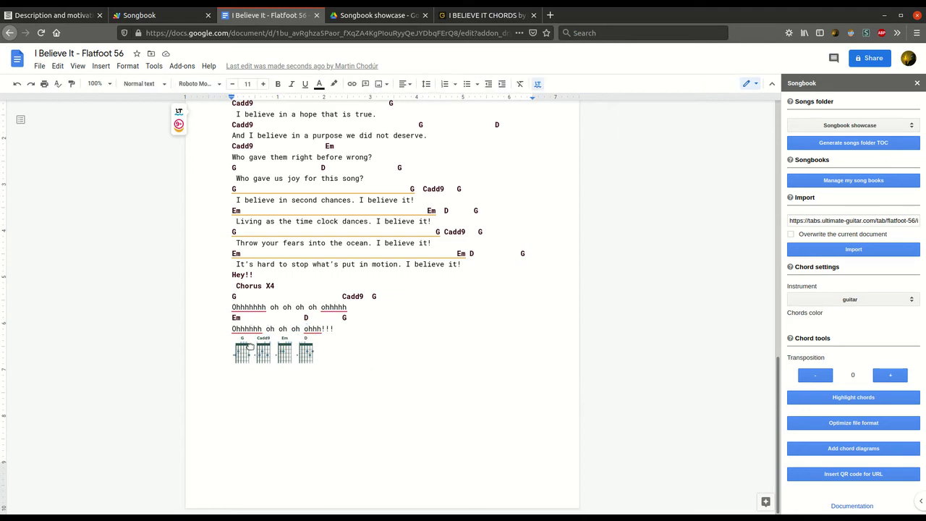
Switch to the Songbook plugin website and browse its list of guitar chord diagrams
left_click(41, 15)
scroll(366, 191, "up", 3)
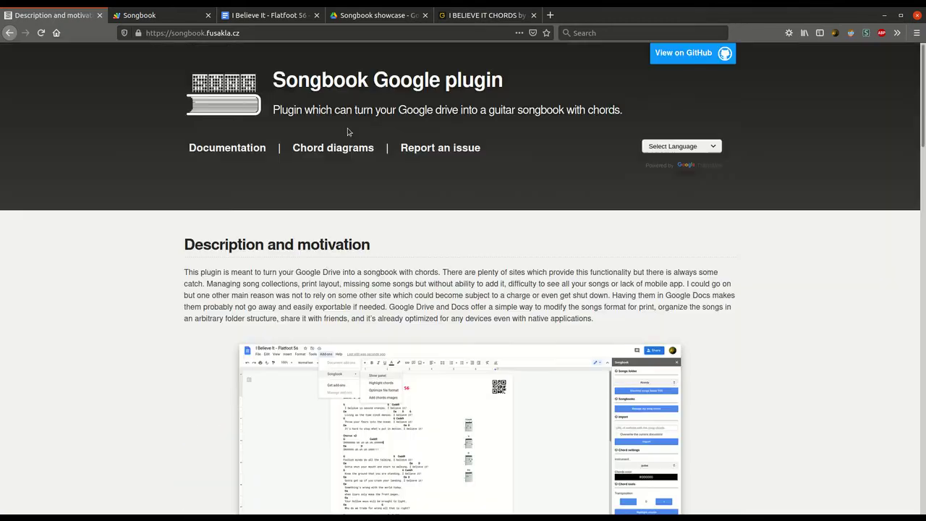
left_click(324, 146)
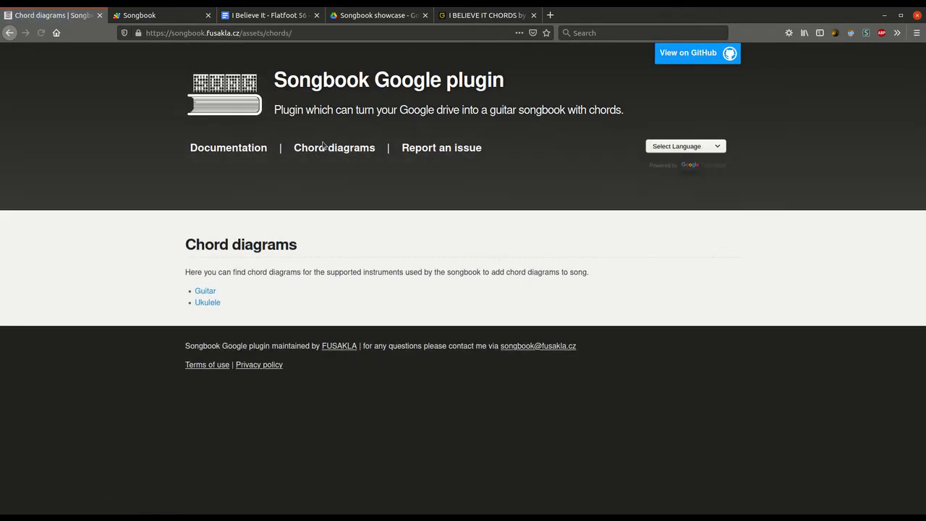
left_click(206, 291)
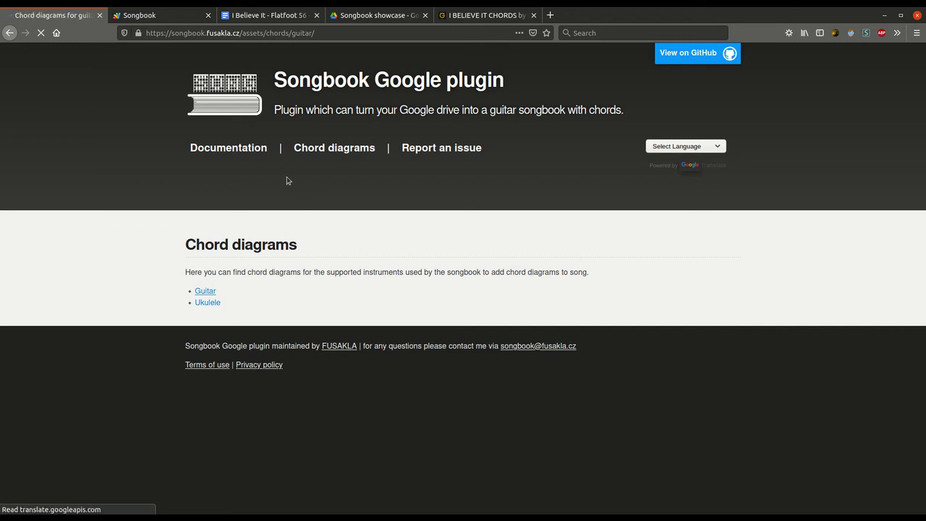
scroll(246, 242, "down", 5)
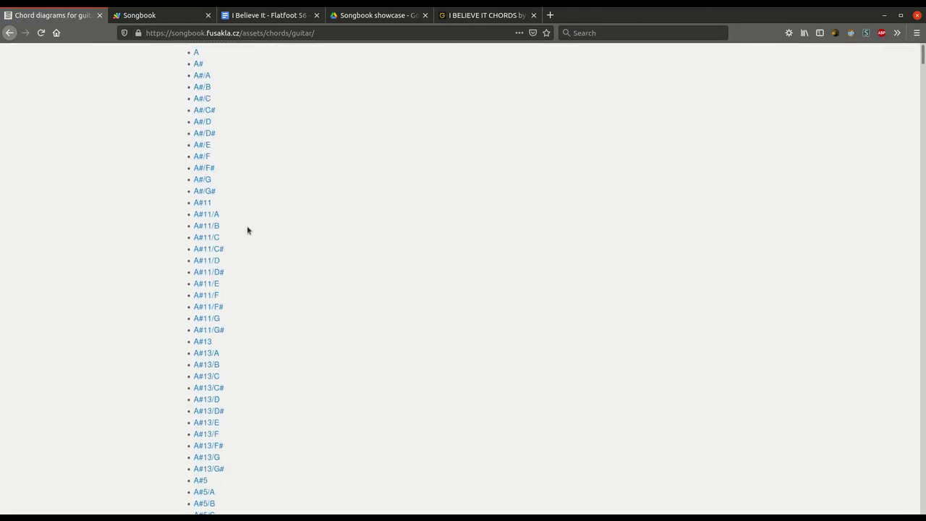
scroll(246, 224, "up", 5)
View the guitar diagram for the A chord and examine its image address
left_click(199, 272)
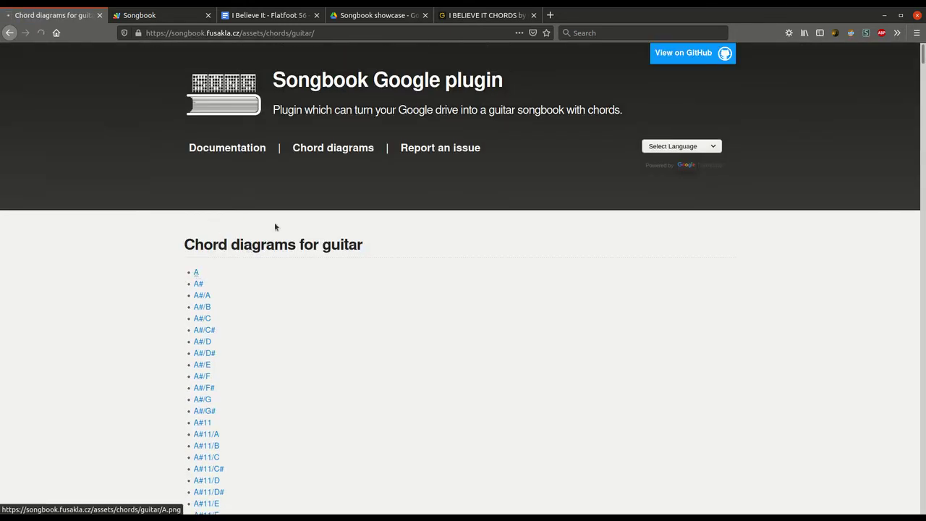
double_click(328, 33)
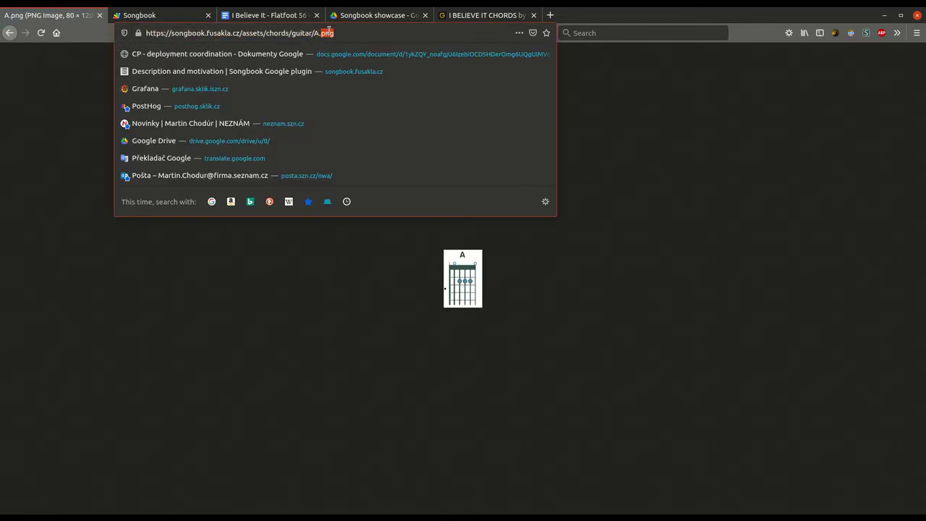
triple_click(328, 33)
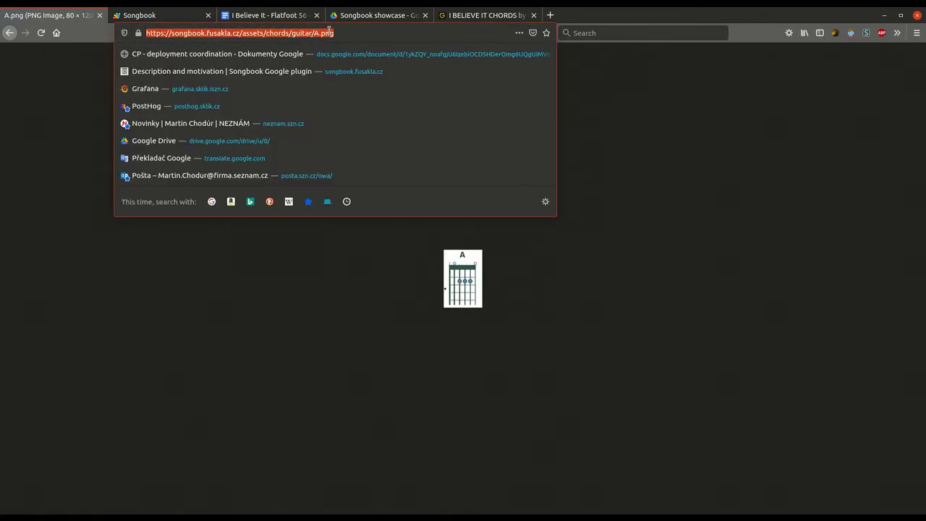
left_click(430, 230)
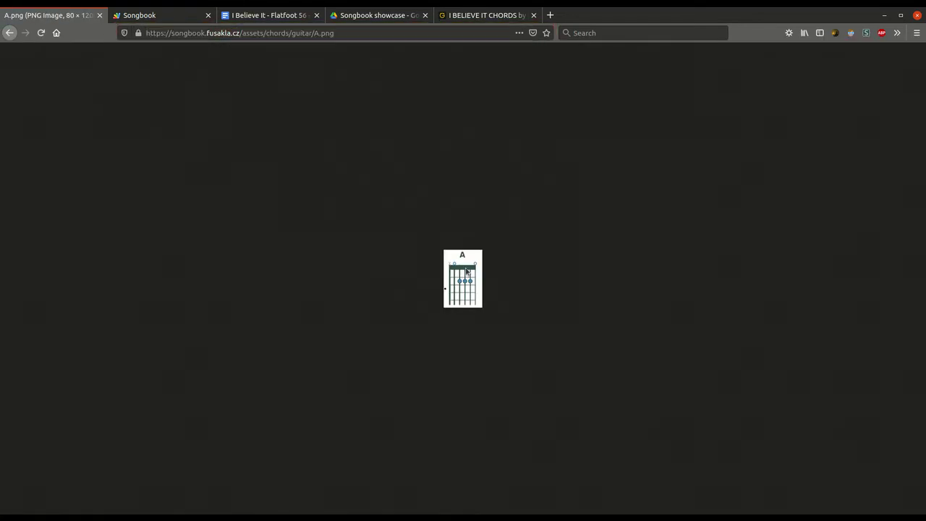
Leave the A chord diagram and go back to the website's home page at songbook.fusakla.cz
left_click(9, 32)
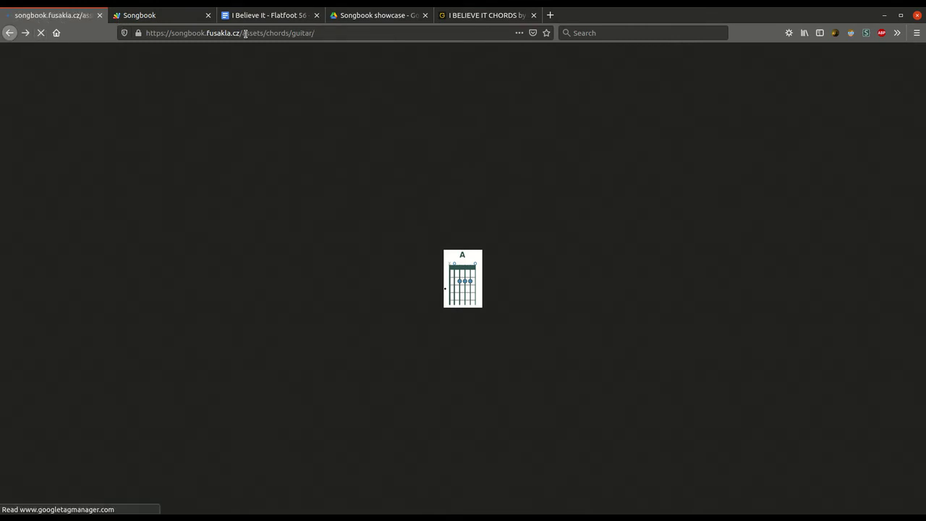
left_click_drag(241, 33, 421, 26)
key("BackSpace")
key("Return")
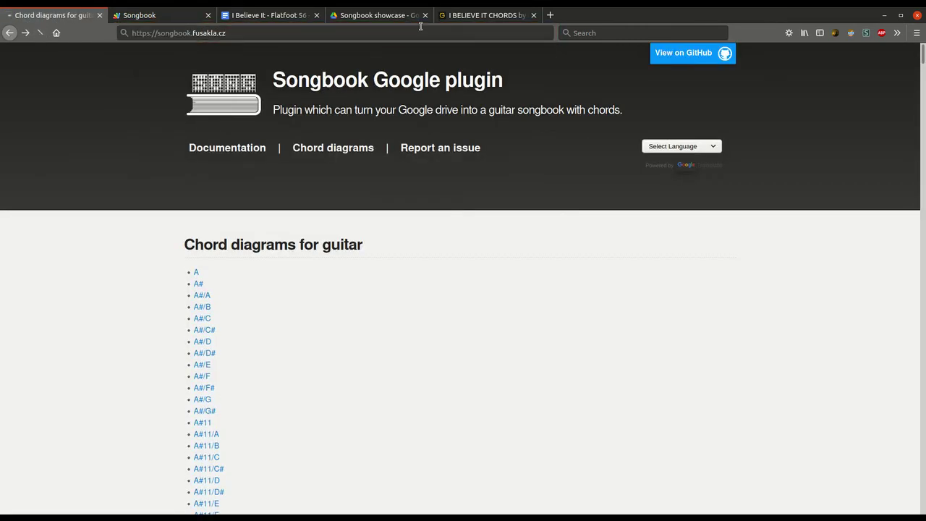
Return to the I Believe It document and review it from the chord diagrams back up to the title
left_click(285, 15)
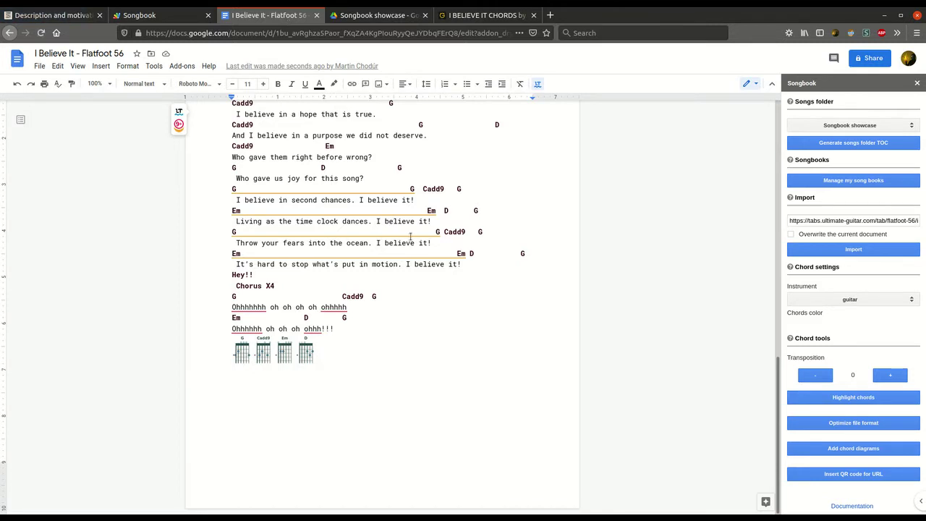
left_click(360, 374)
scroll(471, 319, "up", 3)
scroll(477, 304, "up", 15)
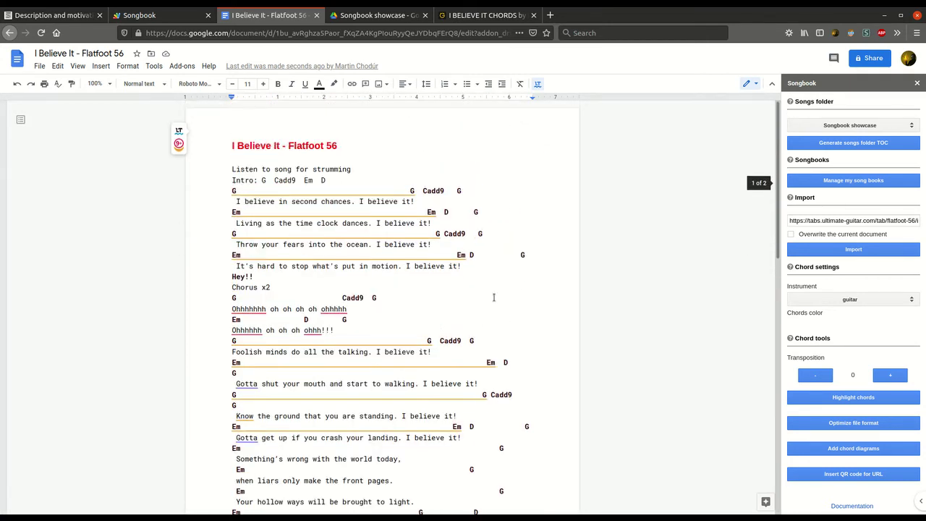
left_click(489, 160)
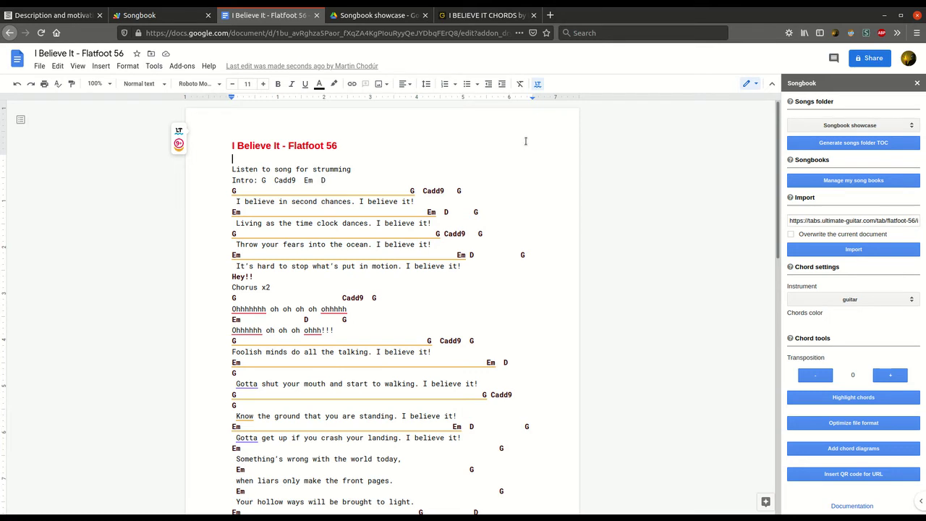
left_click(544, 207)
Check the I Believe It - Flatfoot 56 file in the Songbook showcase Drive folder and return to the song document
left_click(371, 16)
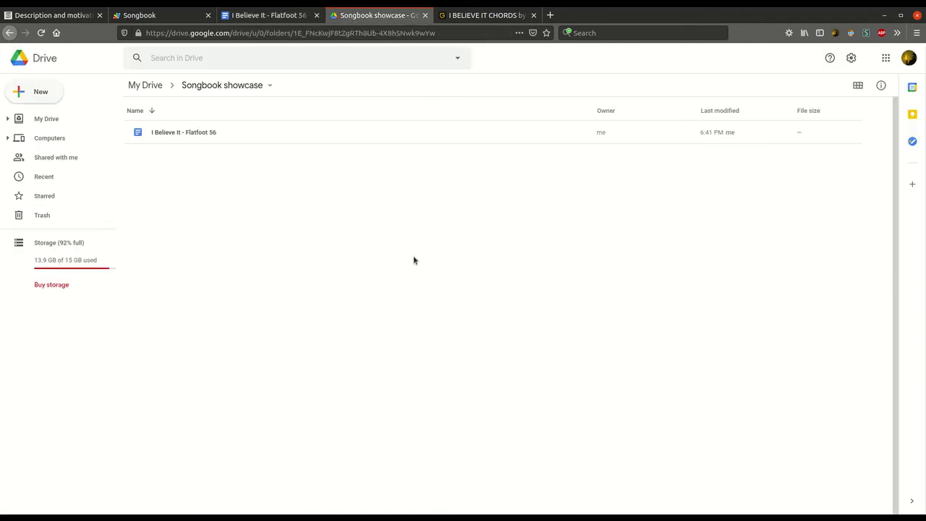
left_click(175, 133)
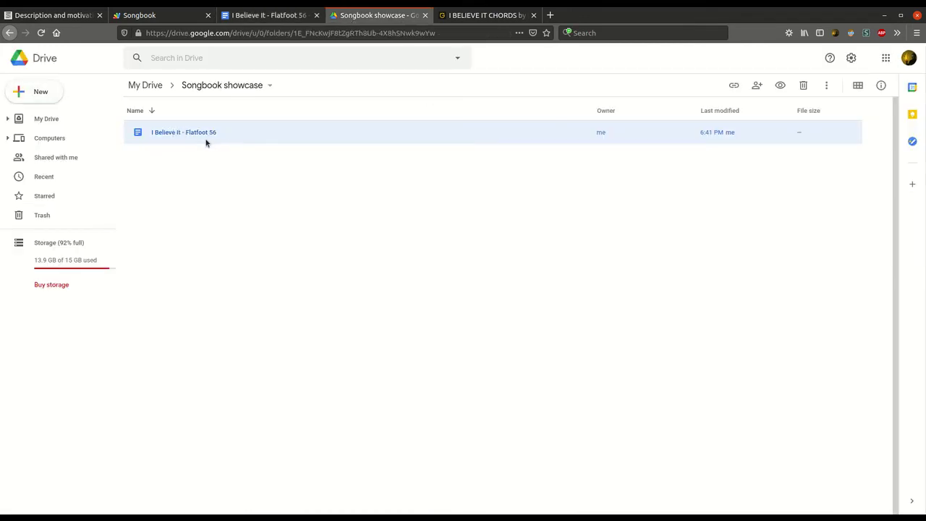
left_click(253, 15)
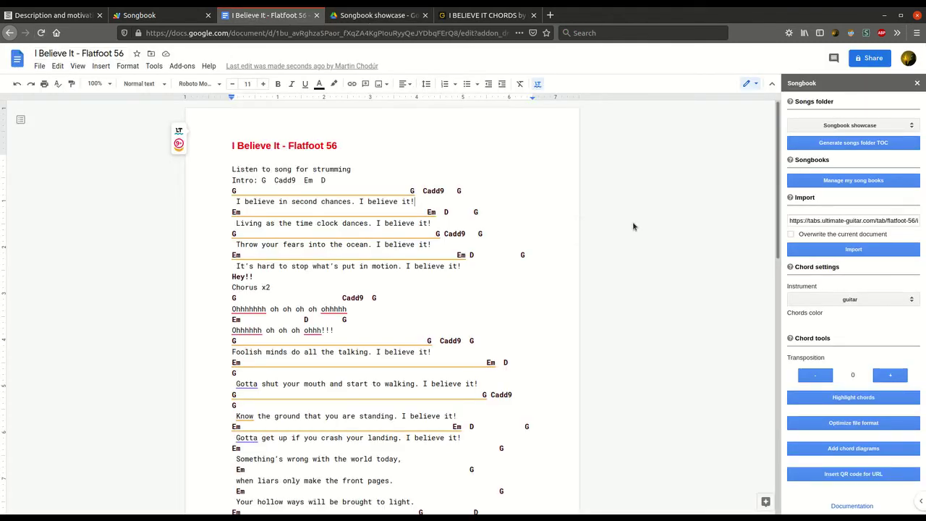
Generate the table of contents for the Songbook showcase folder and open the resulting document
left_click(858, 144)
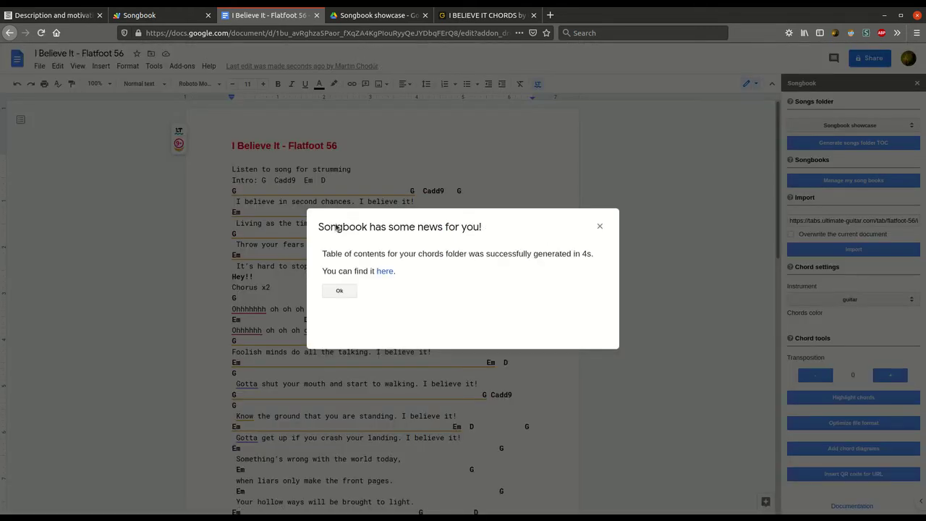
left_click(385, 271)
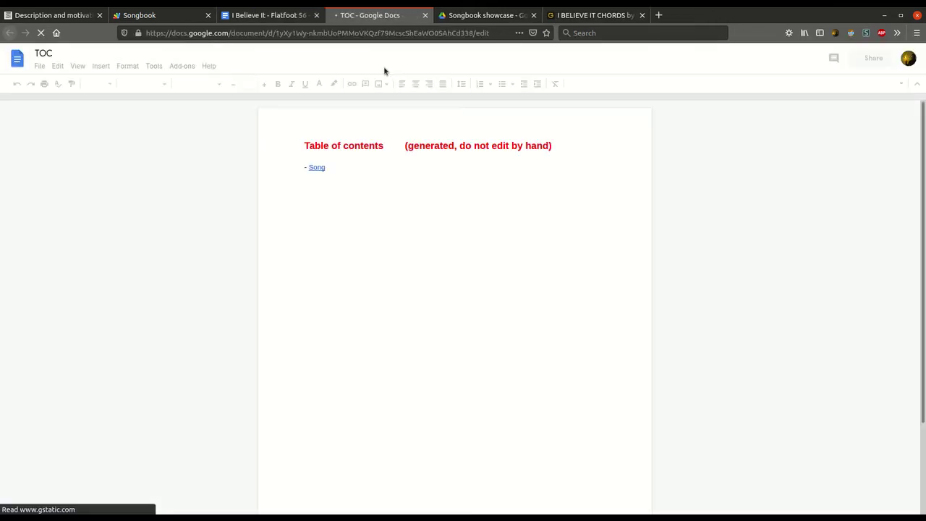
Inspect the Song entry under the Table of contents heading and preview the document it links to
triple_click(342, 149)
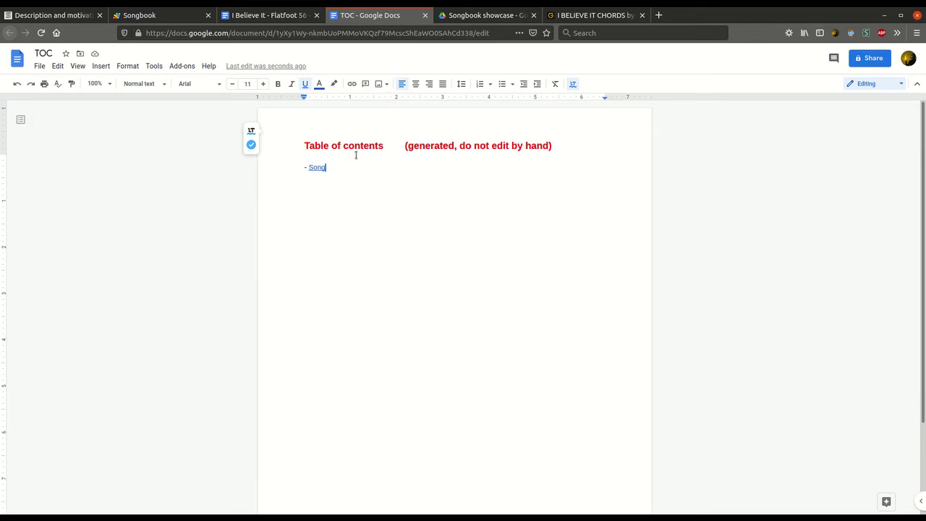
left_click(319, 167)
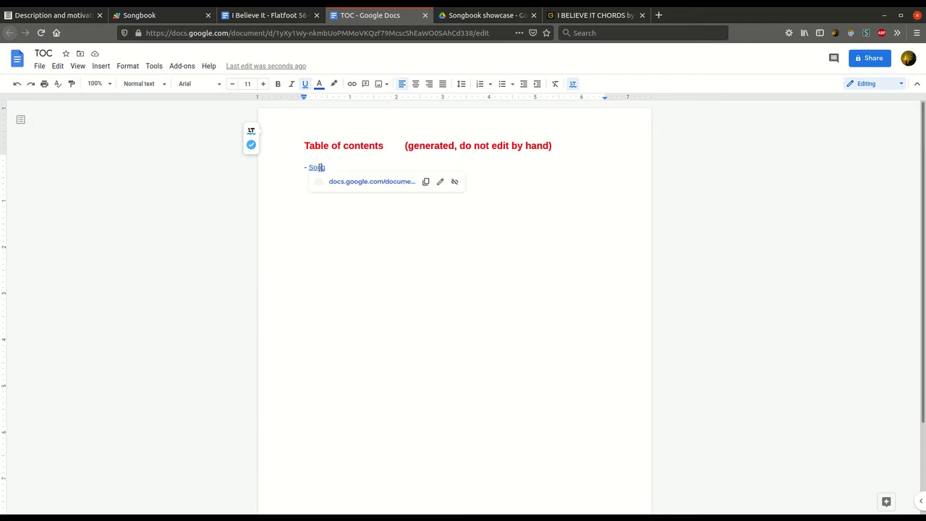
left_click(338, 159)
left_click(318, 169)
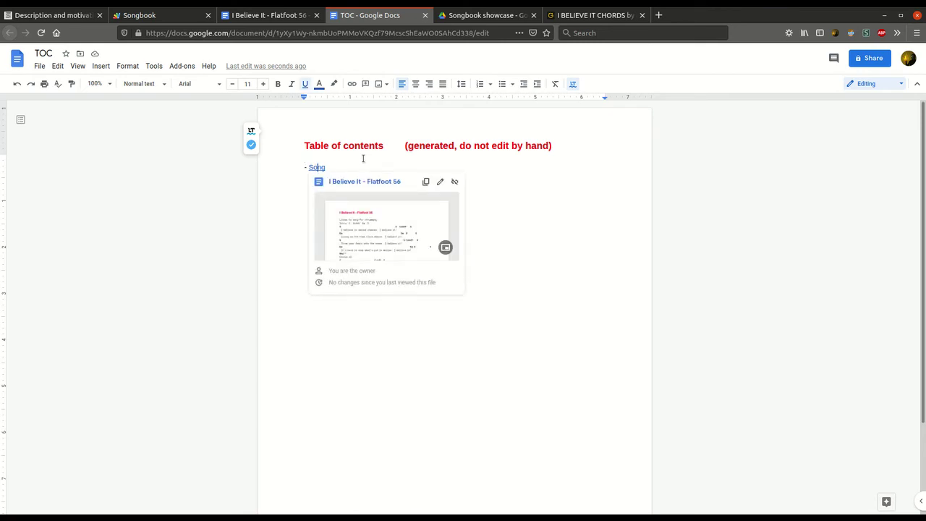
double_click(317, 168)
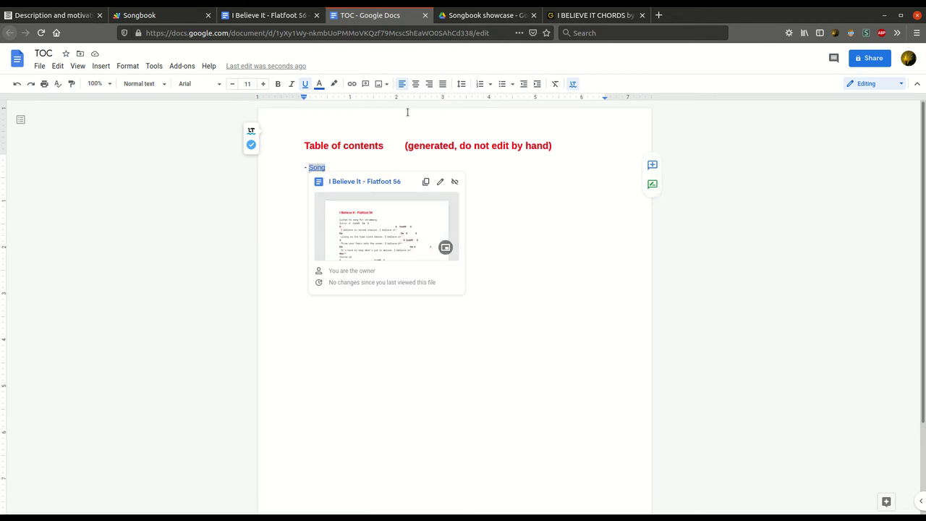
Check the TOC file in the Songbook showcase Drive folder and return to the TOC document
left_click(485, 15)
left_click(278, 273)
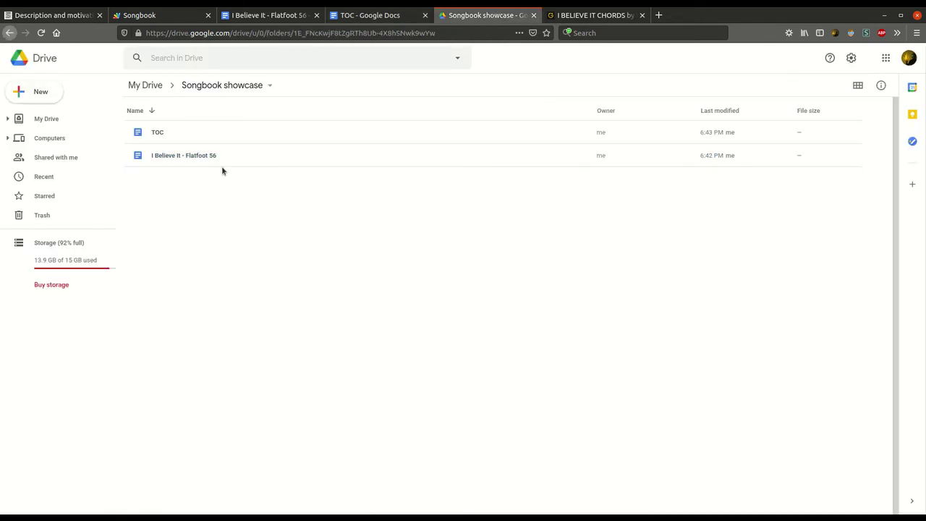
left_click(157, 135)
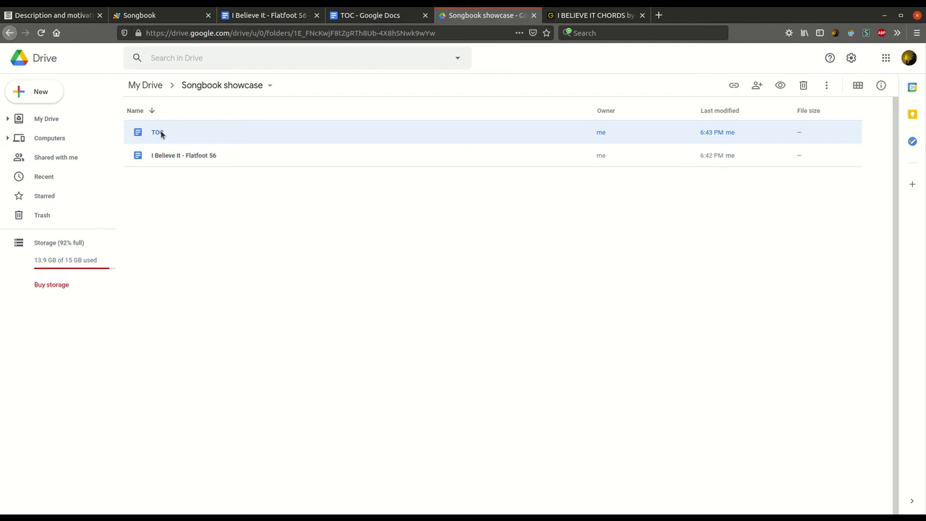
key("ctrl+Page_Up")
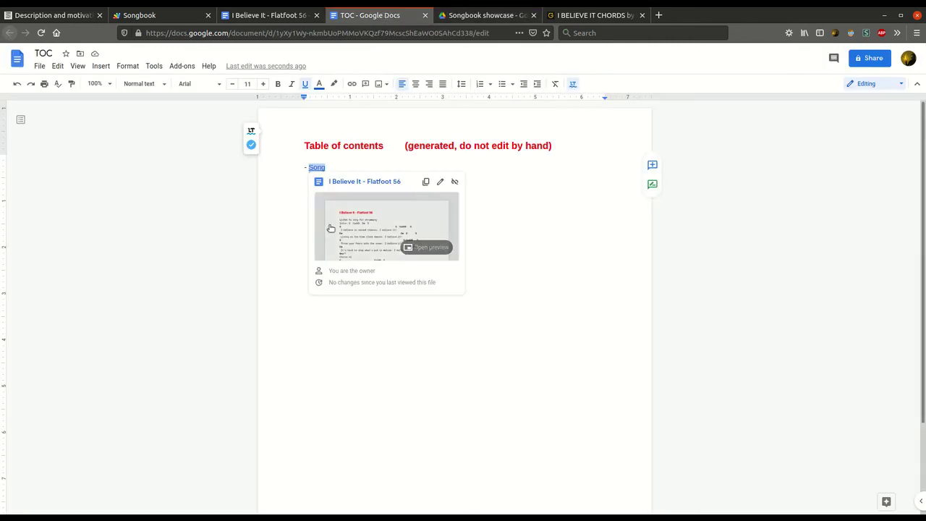
left_click(485, 16)
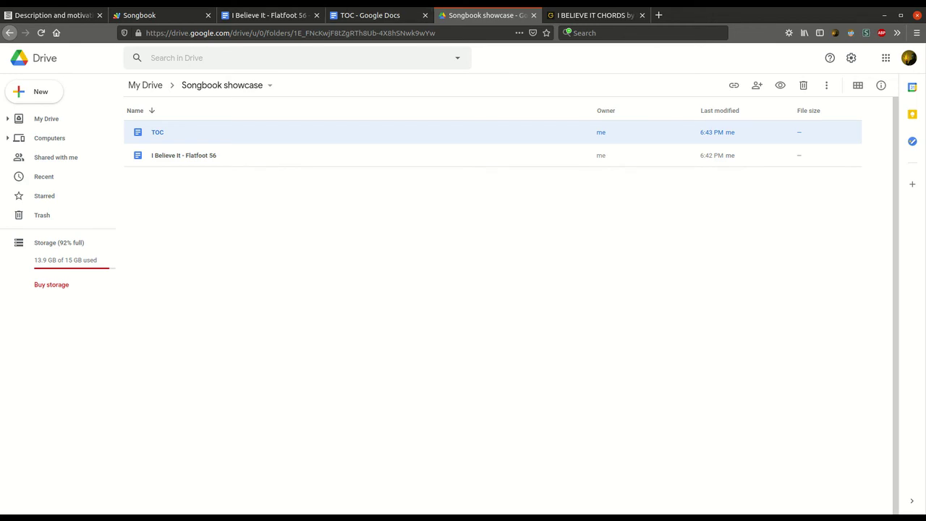
left_click(412, 15)
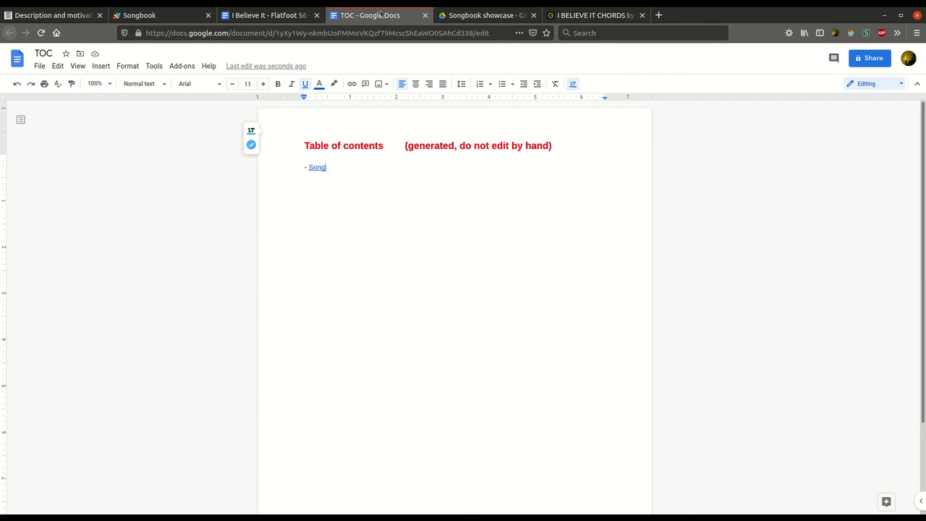
Dismiss the table of contents notice in the I Believe It document, and revisit the Drive folder and TOC before returning
left_click(277, 16)
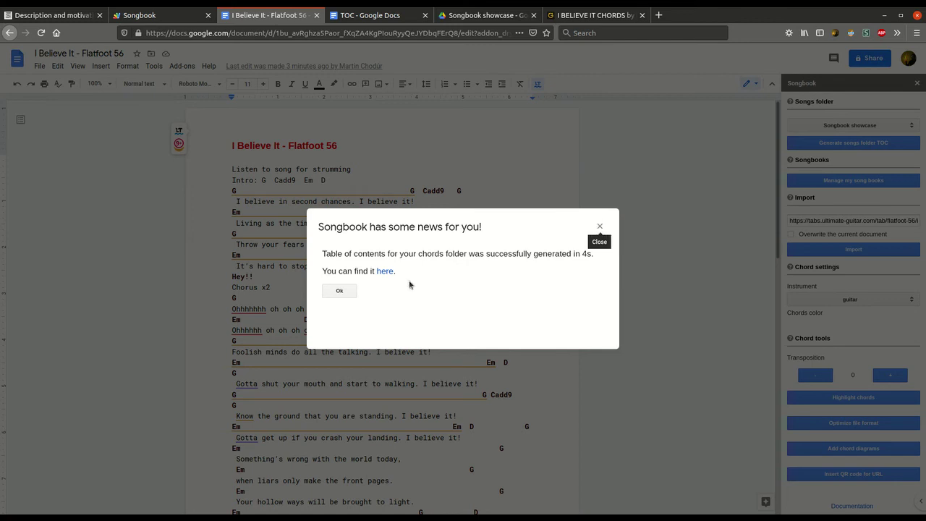
left_click(339, 290)
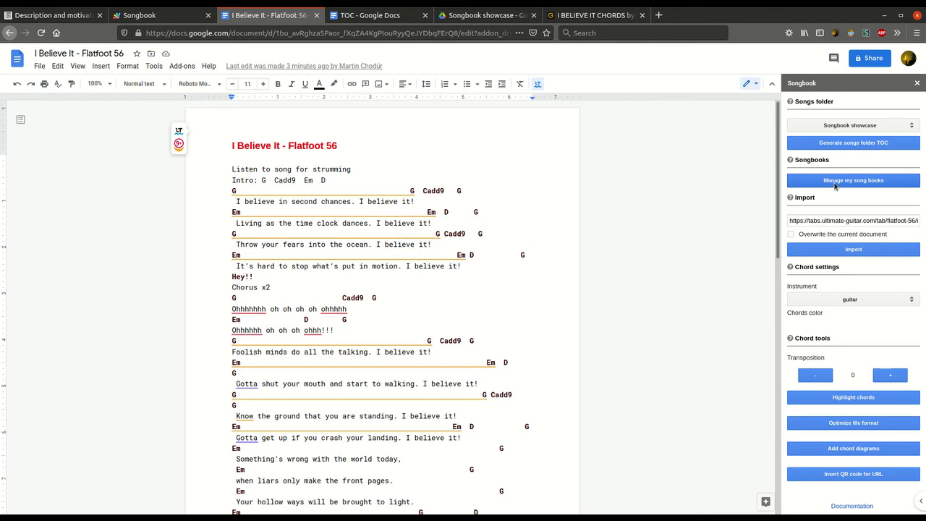
left_click(482, 15)
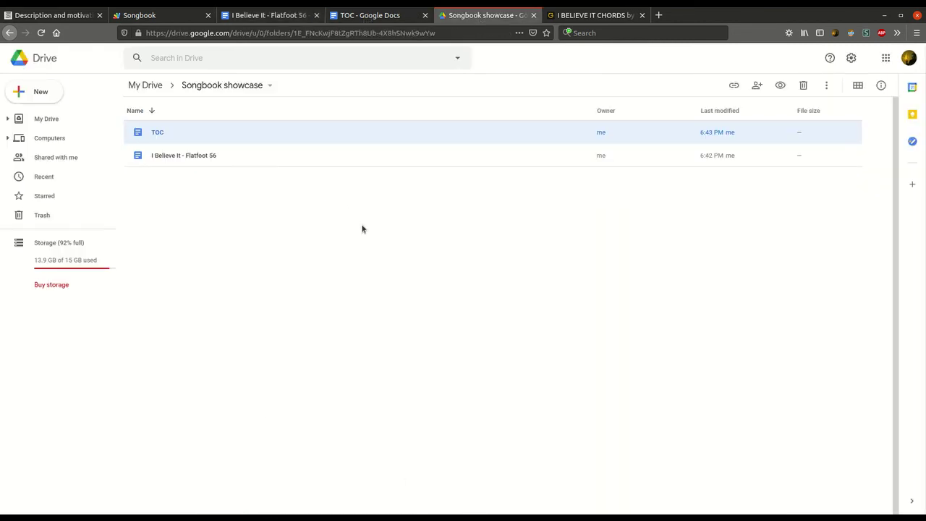
left_click(372, 11)
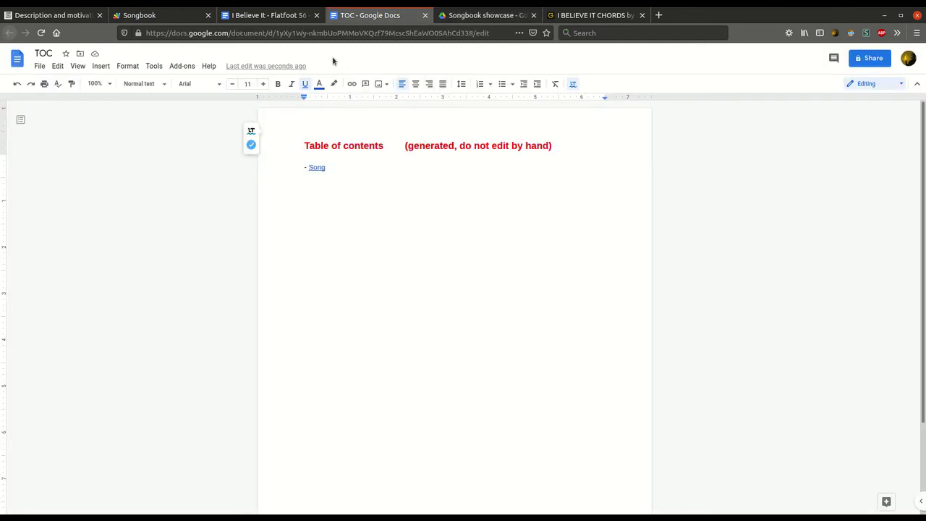
left_click(273, 16)
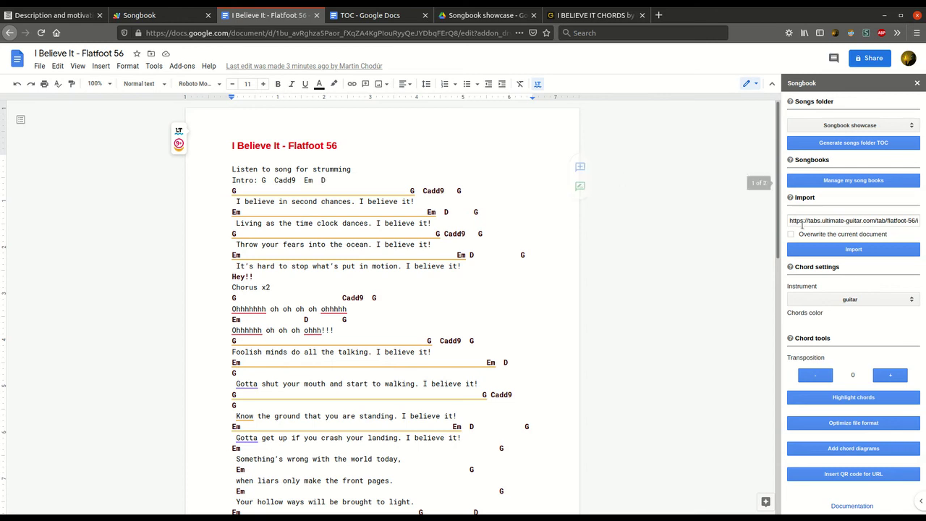
Open the songbook manager from the song document and check the Songbook showcase Drive folder for its SONGBOOKS folder
left_click(850, 185)
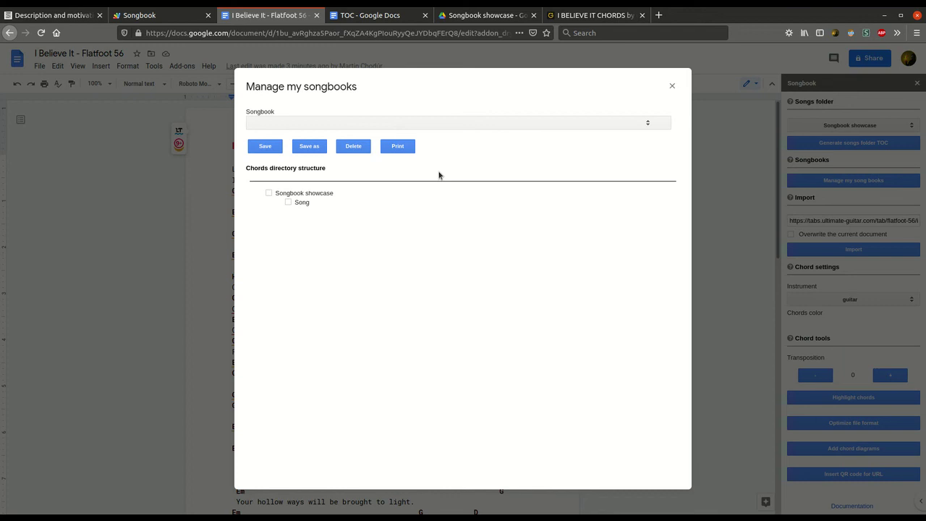
left_click(407, 124)
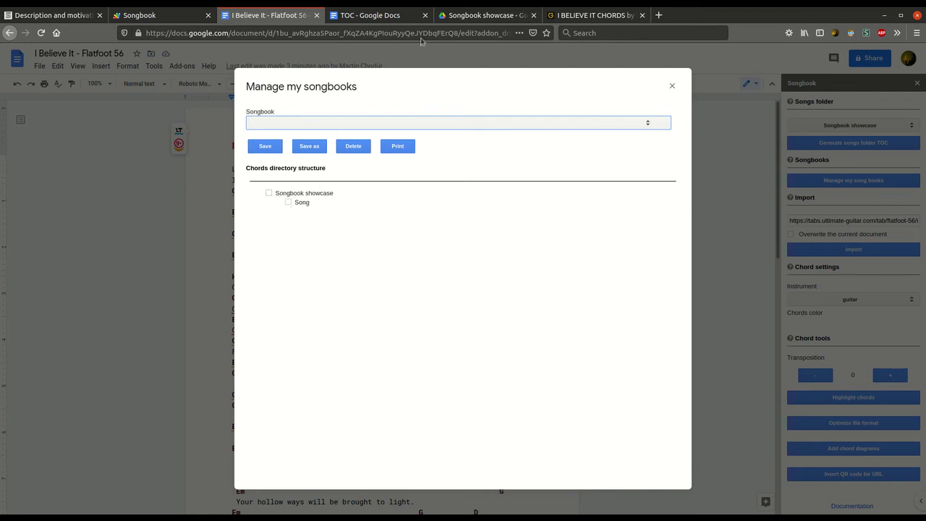
left_click(460, 17)
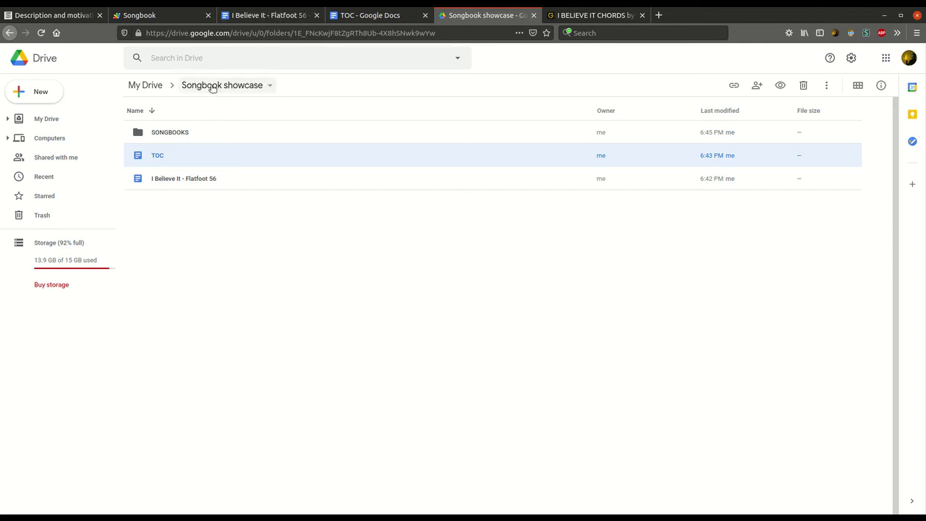
left_click(268, 14)
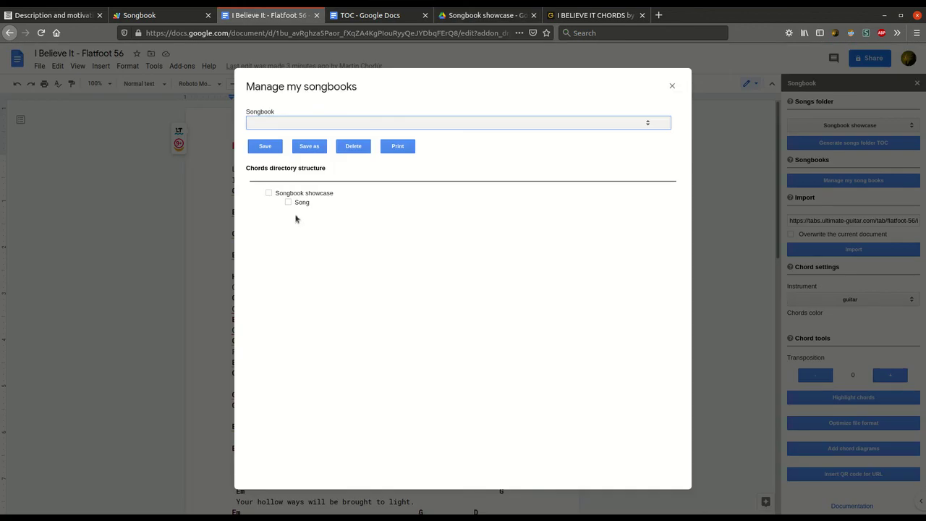
Include Song from the Songbook showcase directory and save the selection as a new songbook named songbook1
left_click(288, 202)
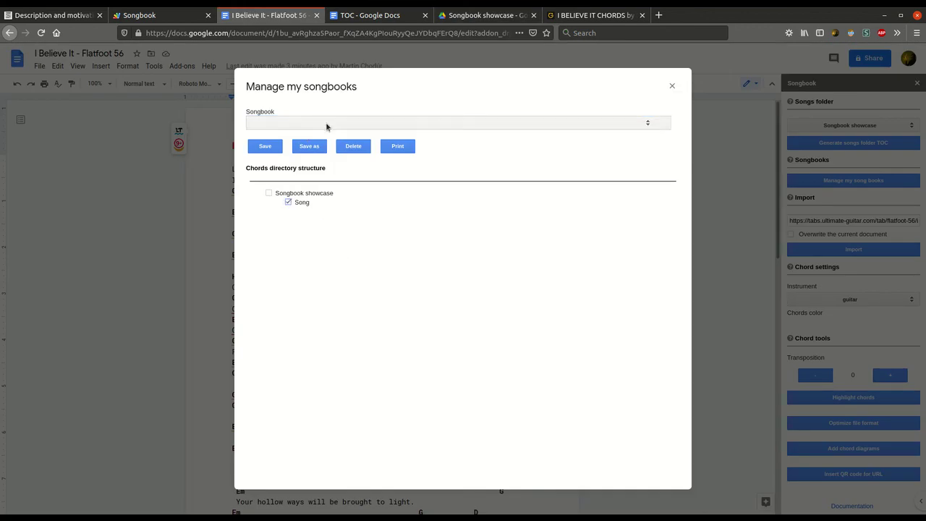
left_click(312, 150)
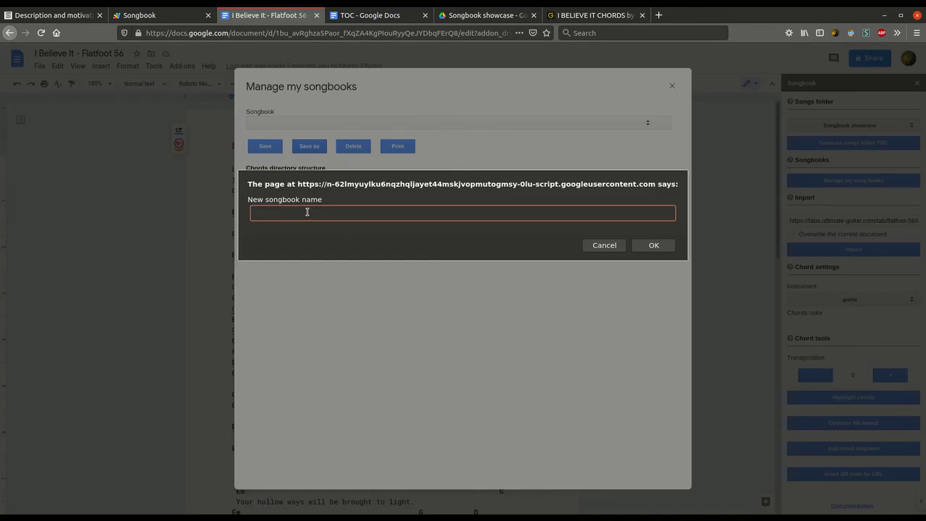
type("songbook1")
left_click(668, 249)
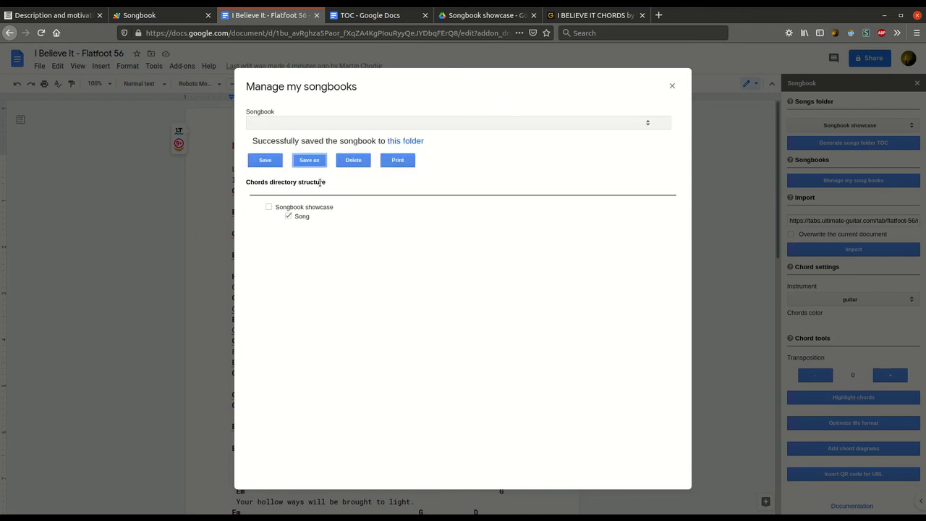
Close and reopen the songbook manager, and load songbook1 from the saved songbooks
left_click(406, 119)
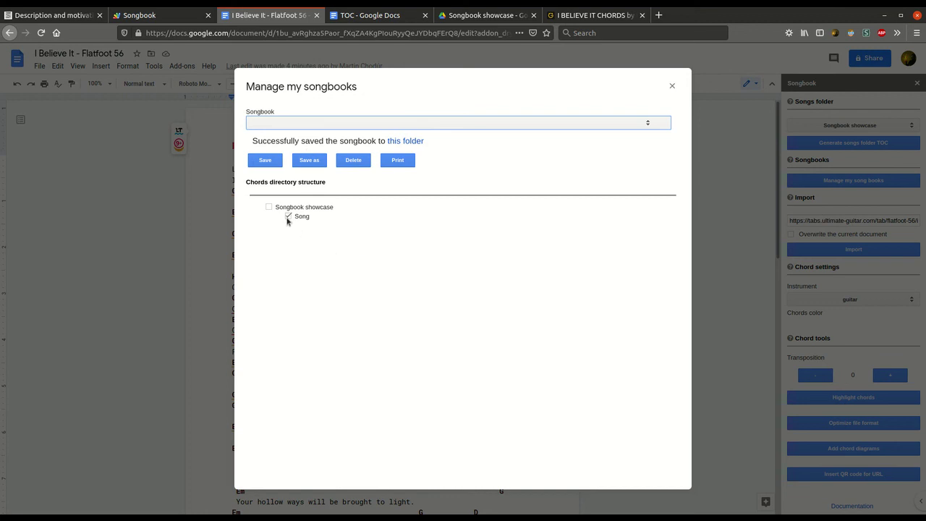
left_click(672, 86)
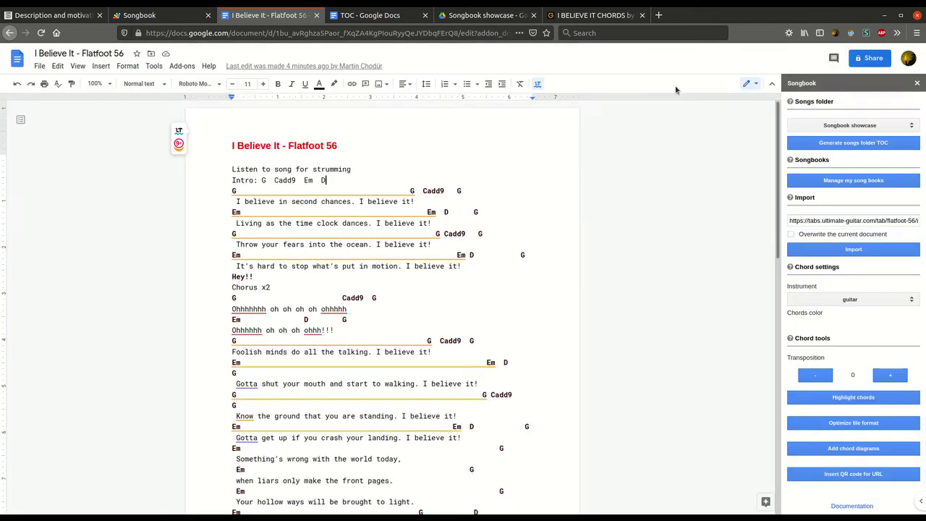
left_click(854, 181)
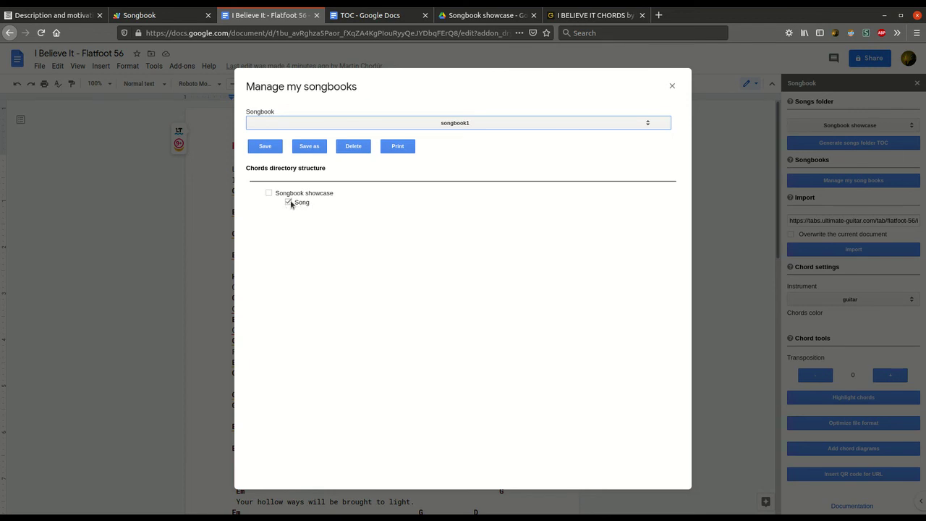
Browse the Songbook showcase Drive folder to SONGBOOKS, then songbook1, and inspect the I Believe It - Flatfoot 56 shortcut
left_click(362, 22)
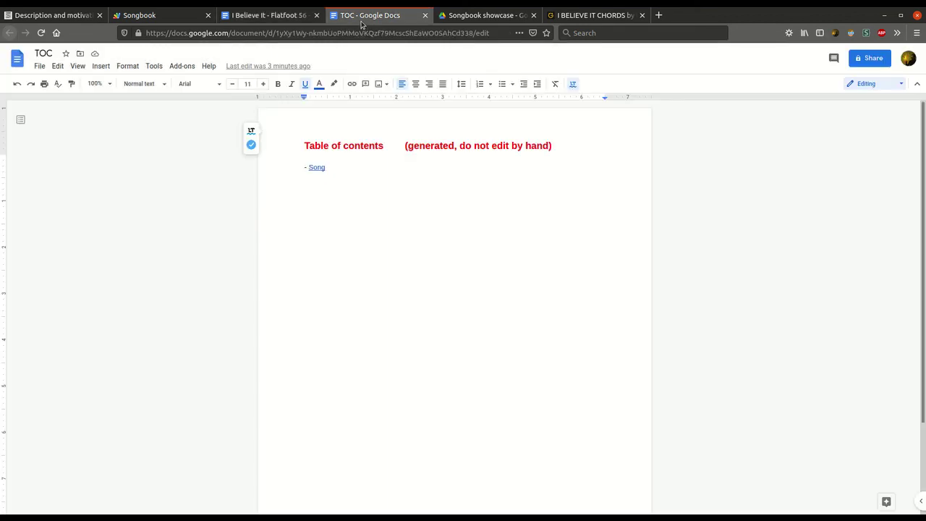
left_click(463, 20)
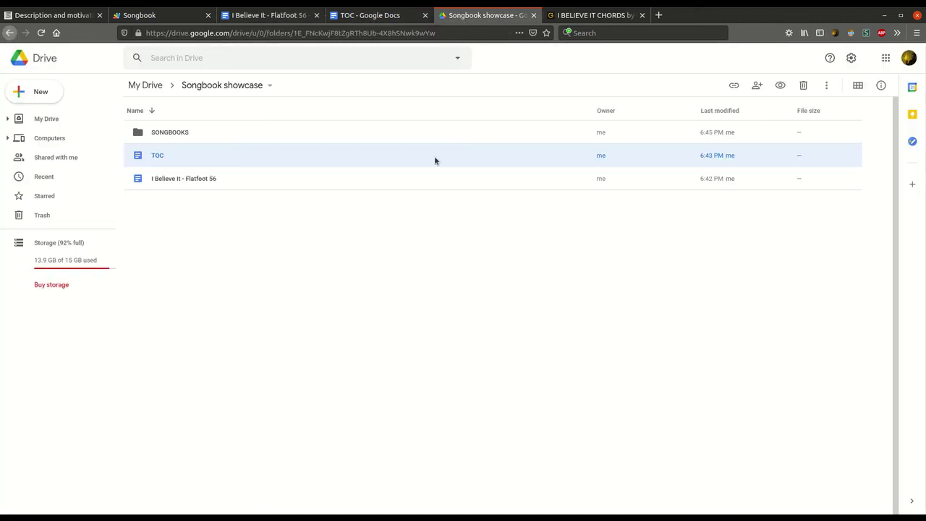
left_click(170, 134)
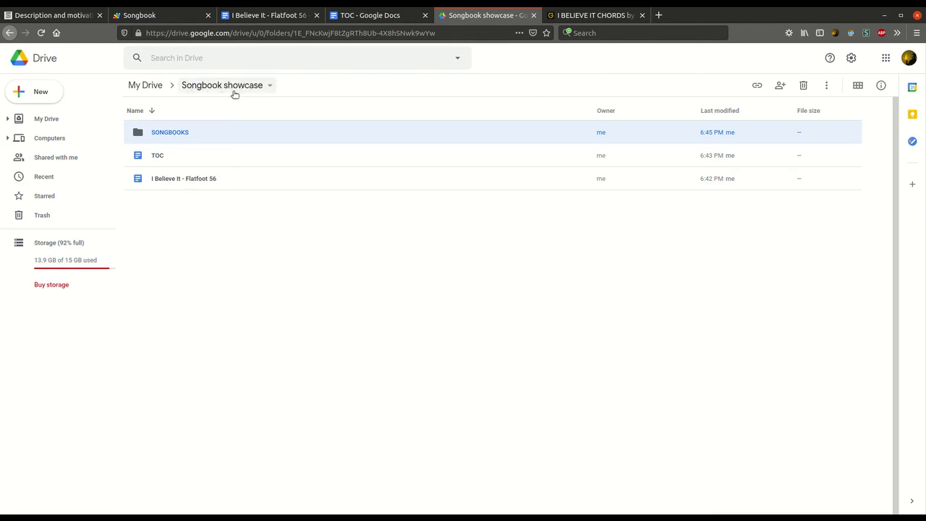
double_click(174, 135)
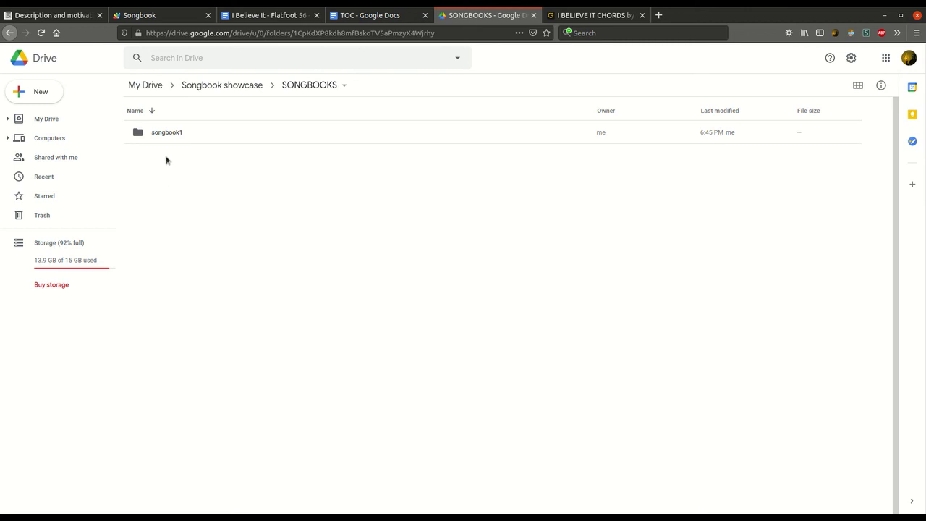
double_click(176, 133)
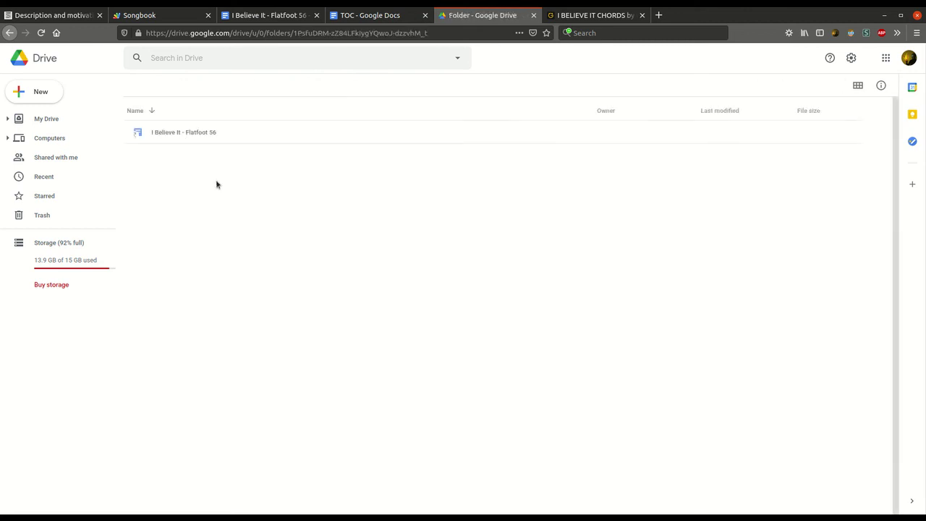
left_click(138, 134)
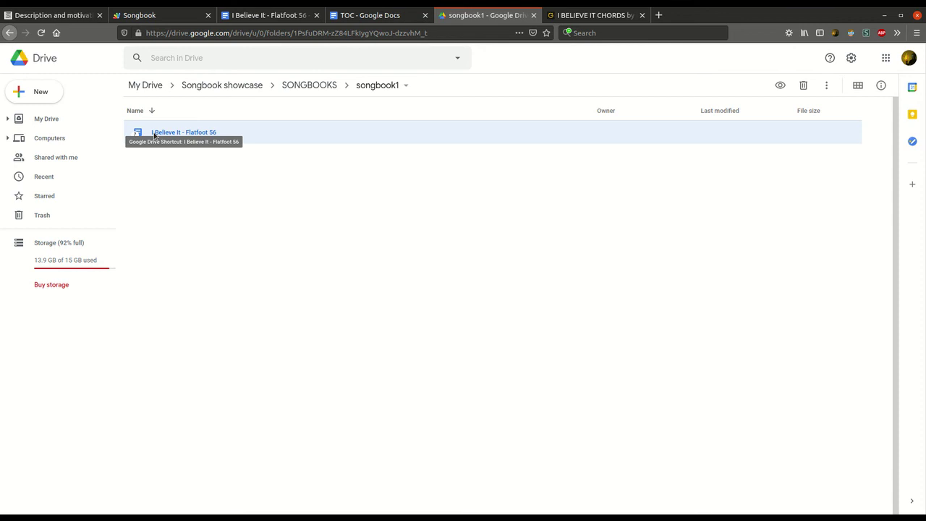
Go back to the Songbook showcase Drive folder, then return to the song document and close the songbook manager
left_click(227, 87)
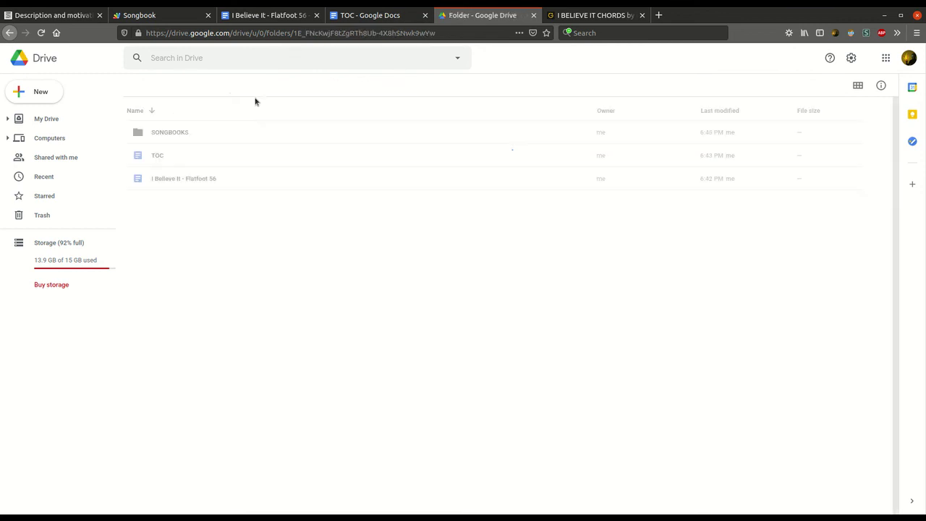
left_click(368, 17)
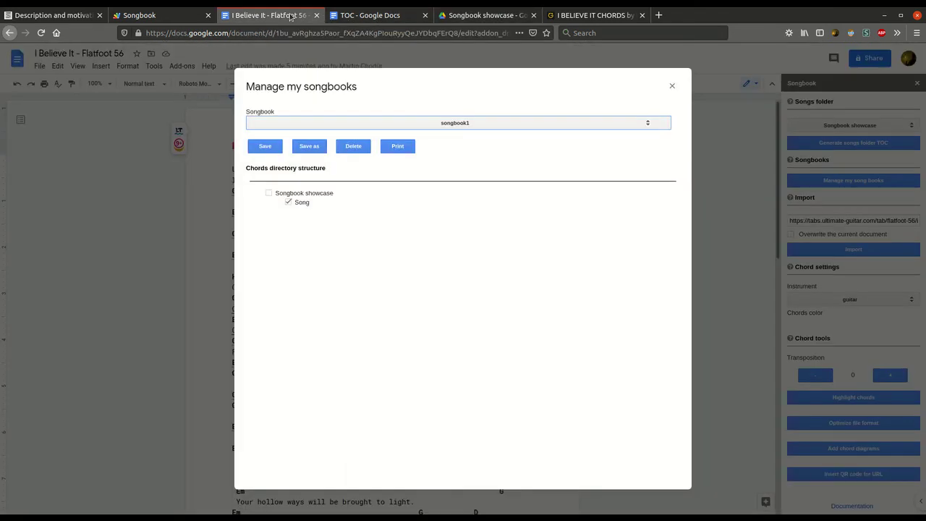
left_click(295, 17)
left_click(672, 86)
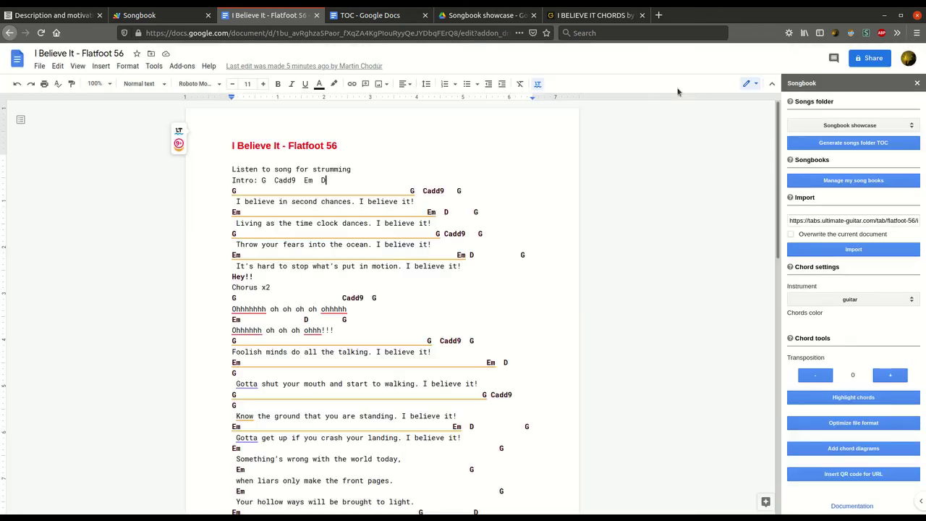
Review the I Believe It document from the title down to the chord diagrams and back up
scroll(705, 162, "down", 5)
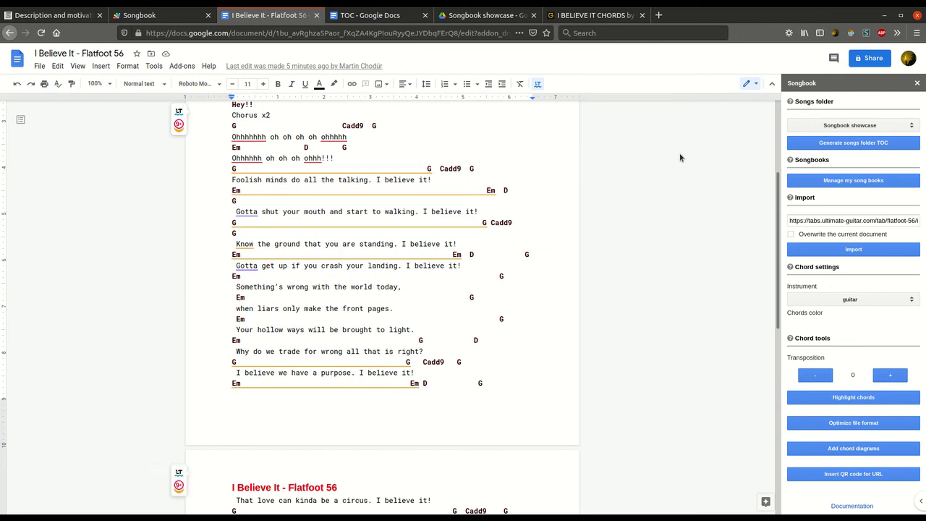
scroll(680, 156, "up", 5)
scroll(680, 157, "down", 15)
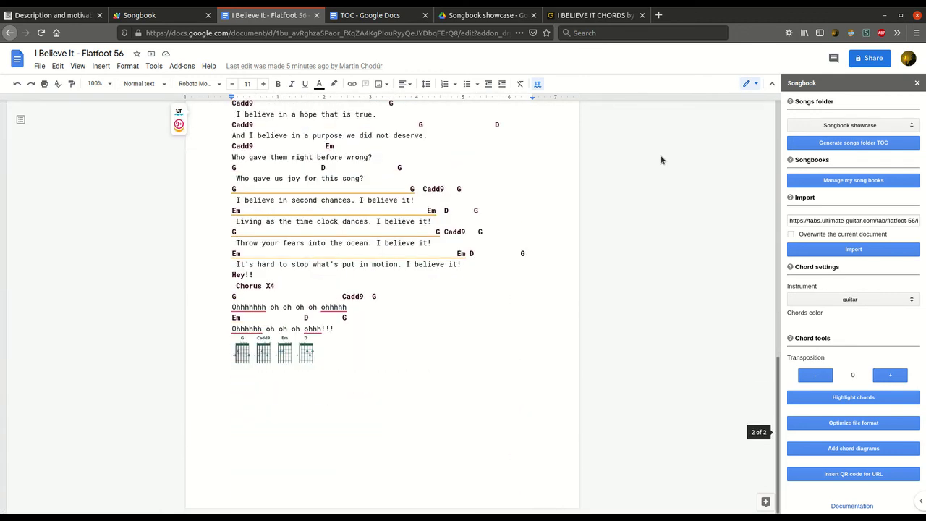
scroll(651, 164, "up", 15)
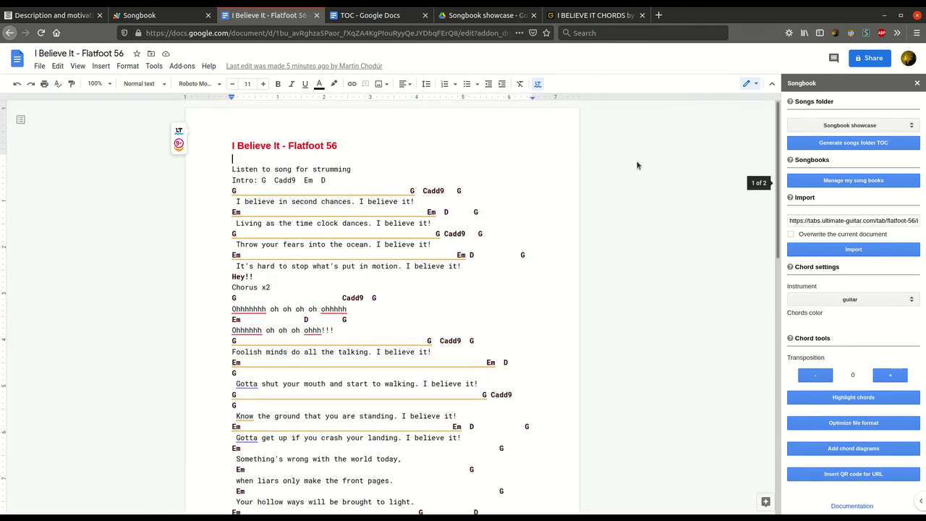